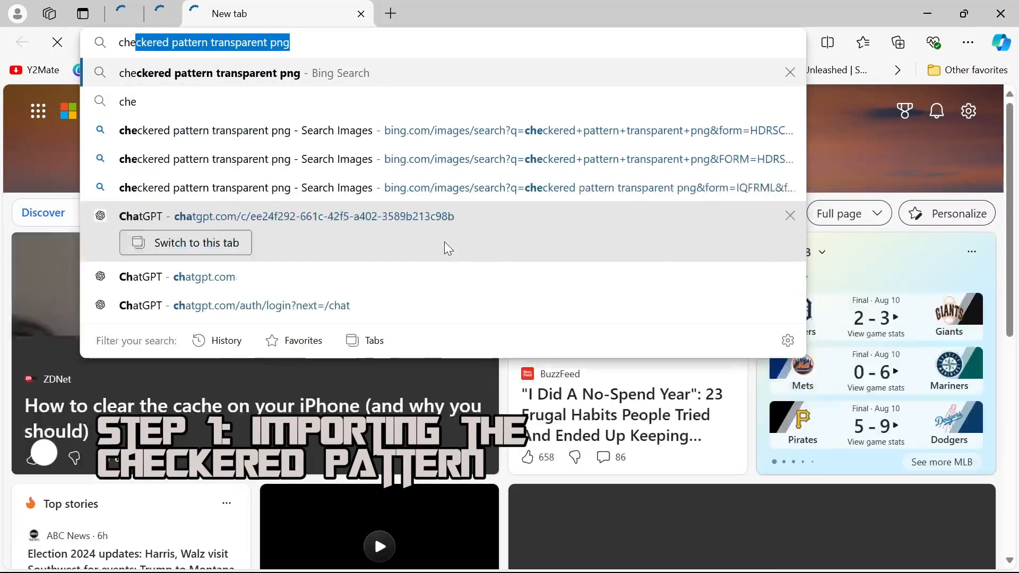
Search the web for "checkered pattern transparent png" and open the fine grey-and-white checkered image from pngtree.com
{"action": "key", "text": "Right"}
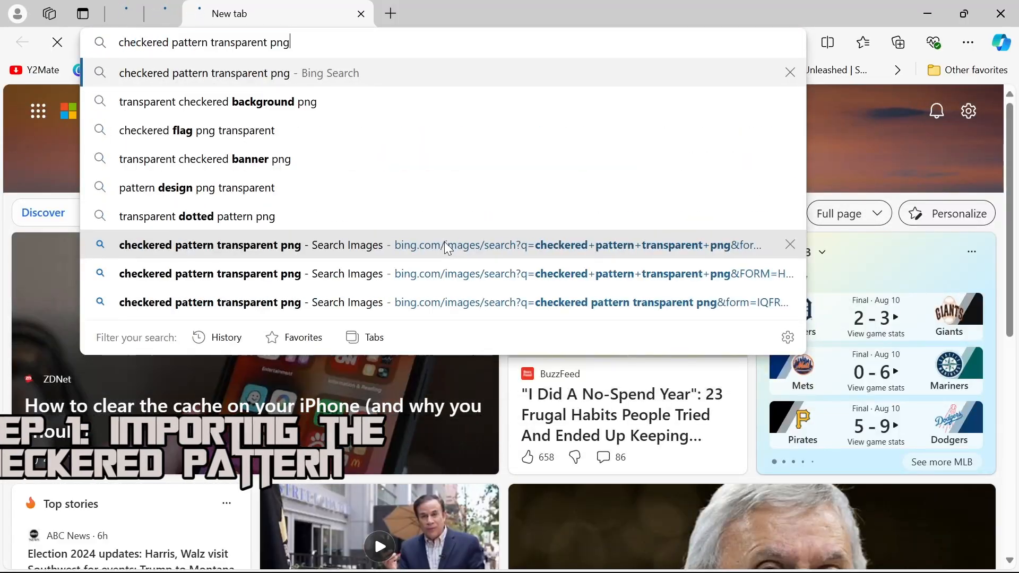
{"action": "key", "text": "Return"}
{"action": "scroll", "coordinate": [408, 232], "scroll_direction": "down", "scroll_amount": 3}
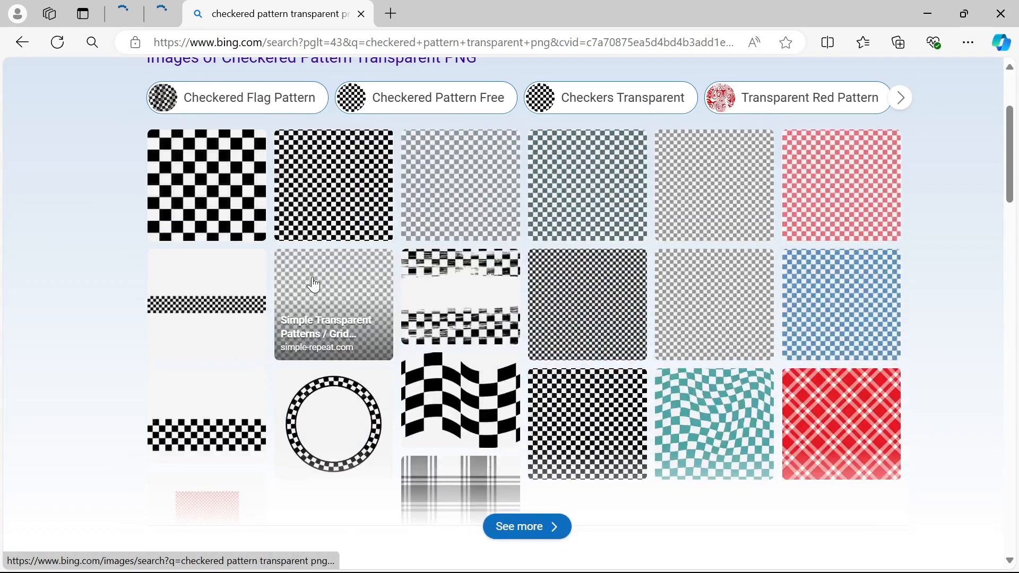
{"action": "left_click", "coordinate": [710, 276]}
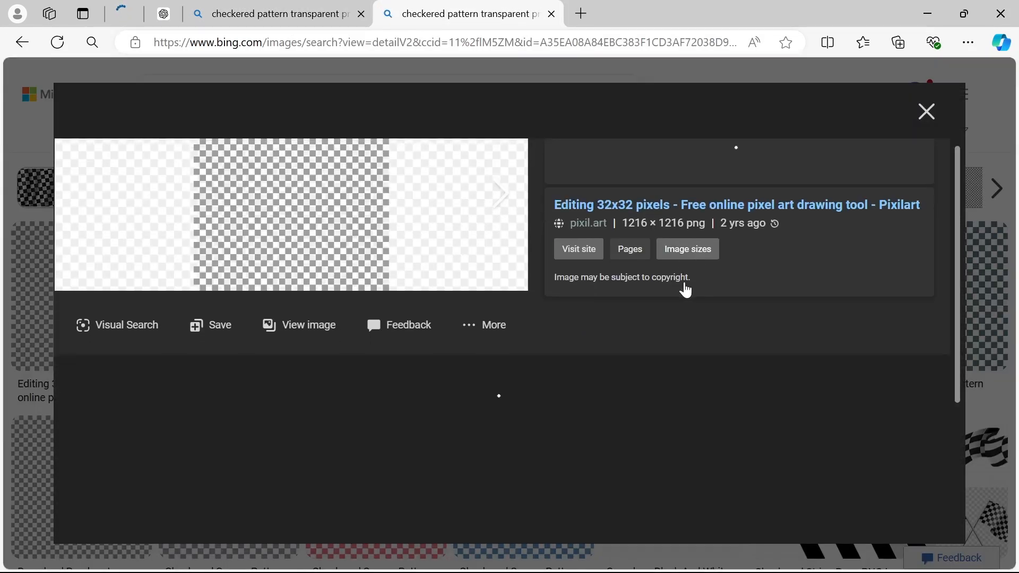
{"action": "scroll", "coordinate": [683, 289], "scroll_direction": "down", "scroll_amount": 5}
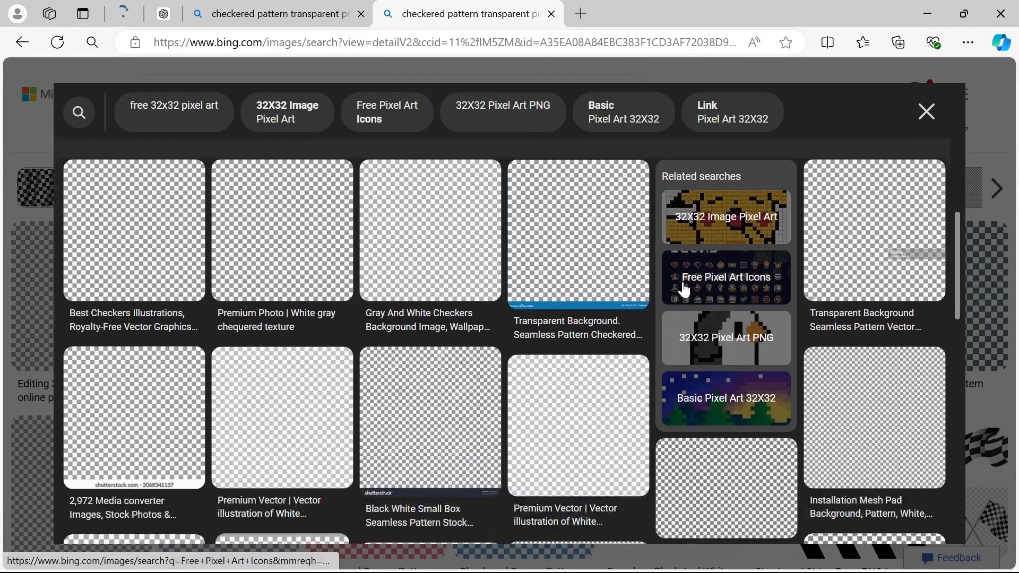
{"action": "left_click", "coordinate": [848, 365]}
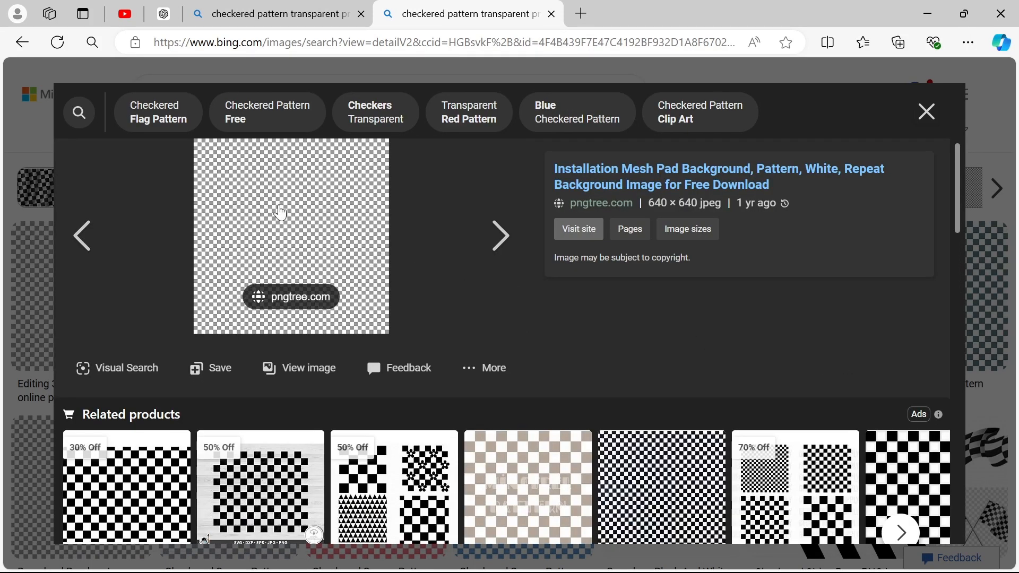
Save the checkered image to the Downloads folder as a JPEG named "patteren"
{"action": "right_click", "coordinate": [285, 196]}
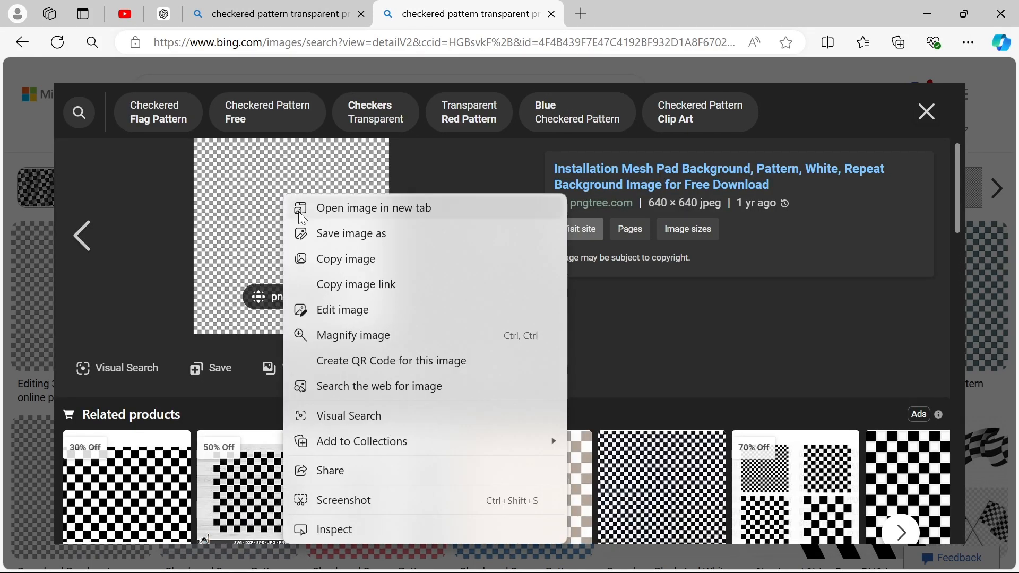
{"action": "left_click", "coordinate": [325, 235]}
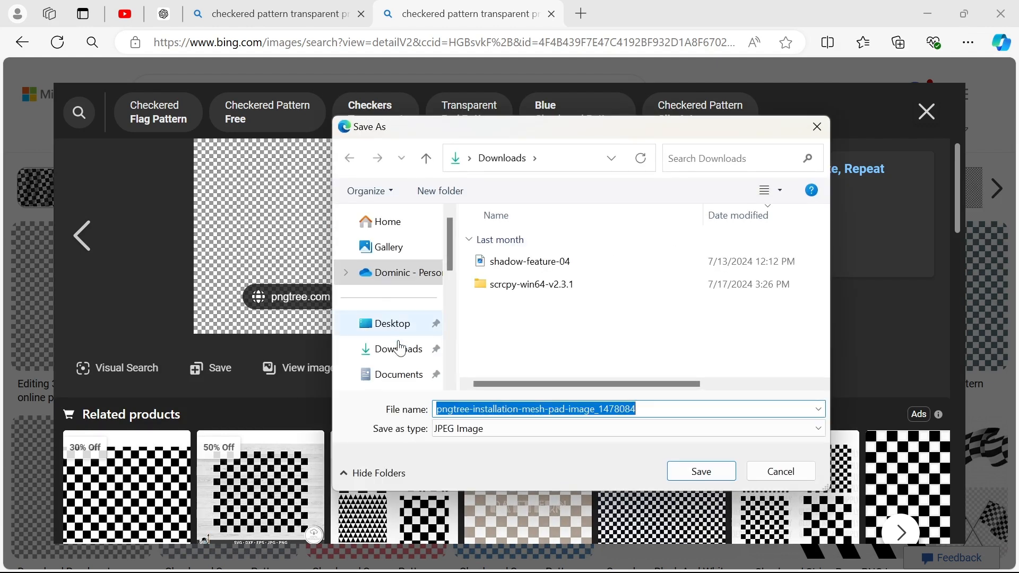
{"action": "type", "text": "patteren"}
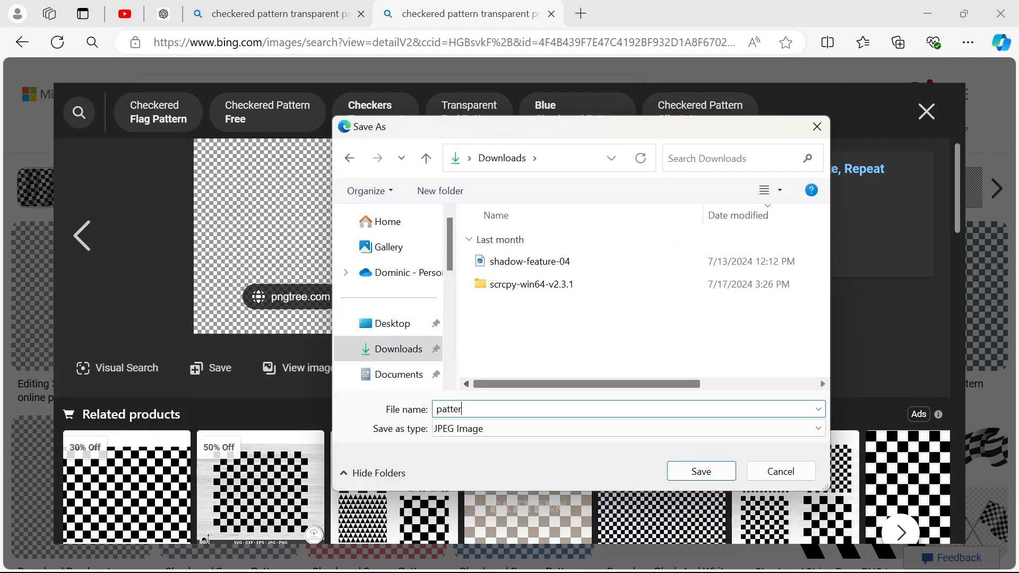
{"action": "left_click", "coordinate": [690, 472]}
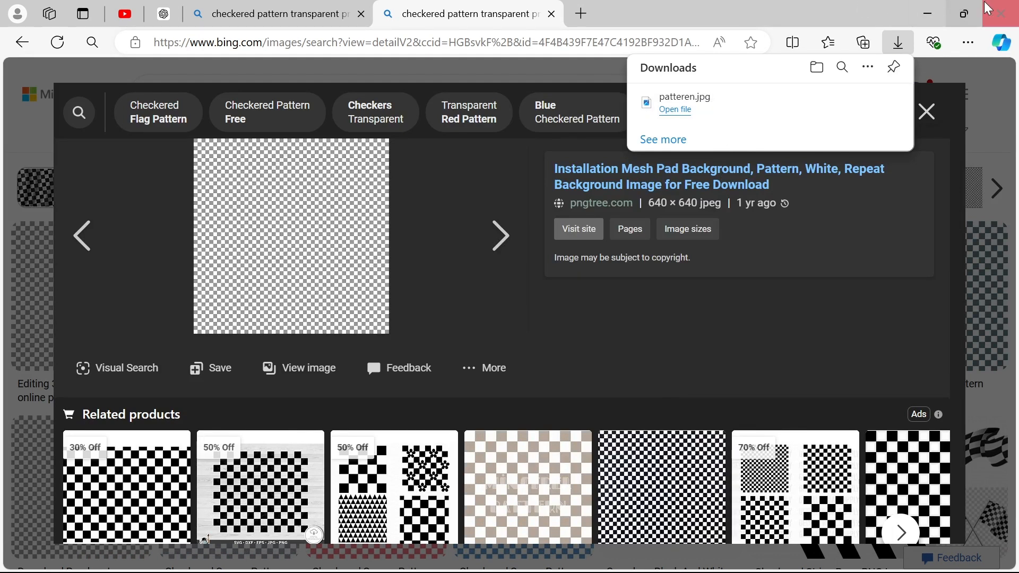
Minimize the browser, launch CapCut and create a new project
{"action": "left_click", "coordinate": [926, 8]}
{"action": "left_click", "coordinate": [926, 7]}
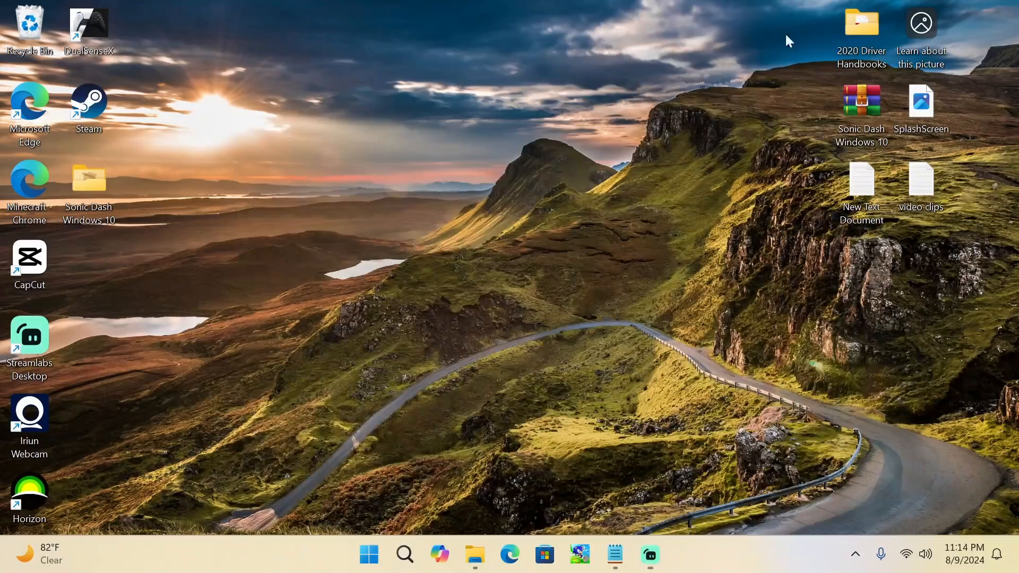
{"action": "double_click", "coordinate": [45, 256]}
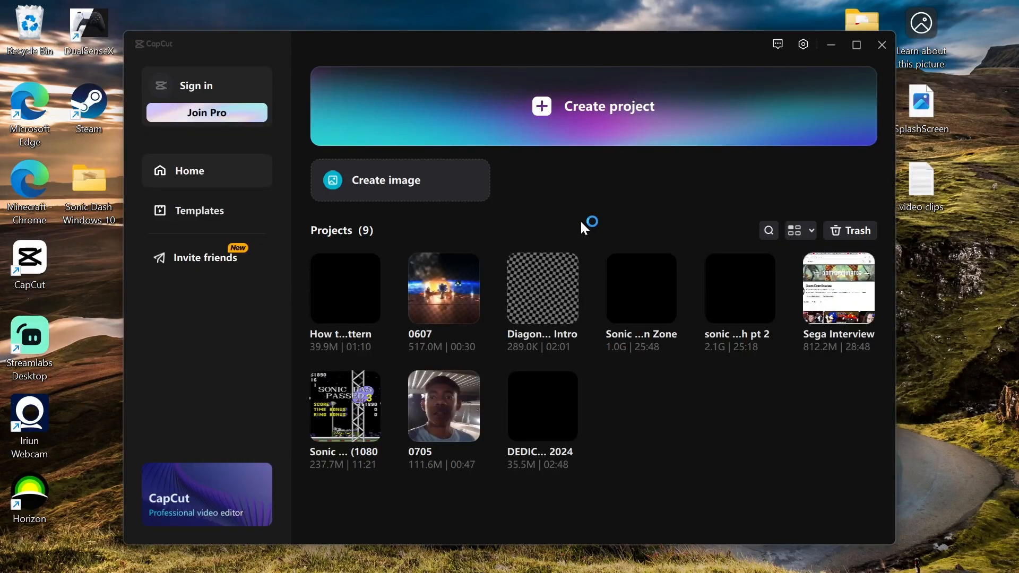
{"action": "left_click", "coordinate": [559, 114]}
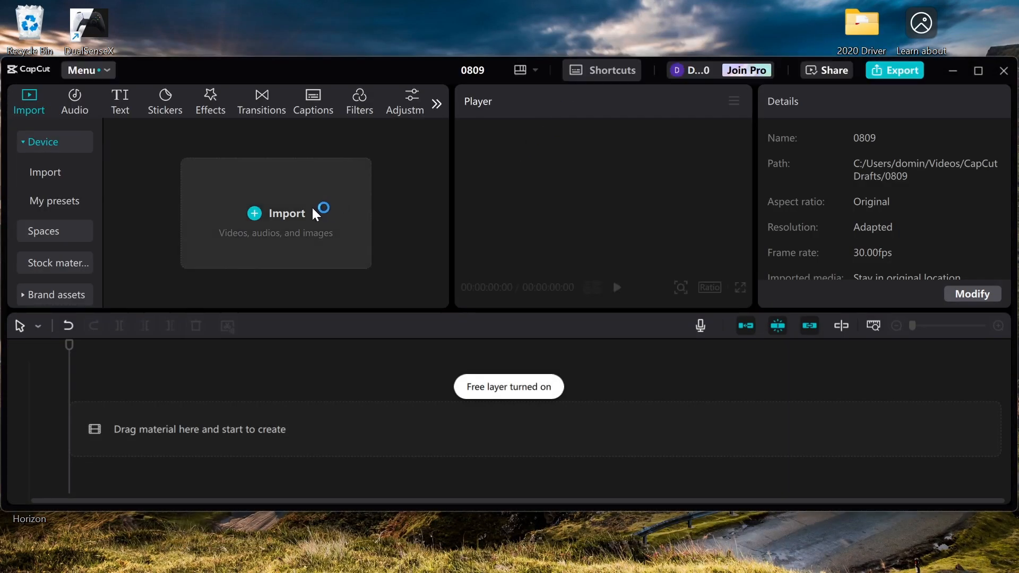
Import the "patteren" image from Downloads and place it at the start of the timeline
{"action": "left_click", "coordinate": [291, 202]}
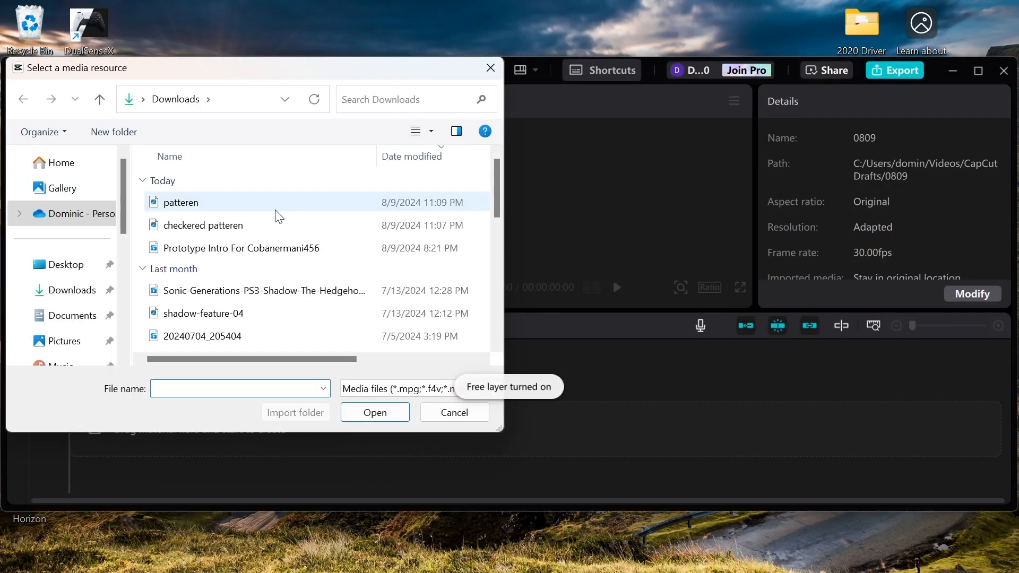
{"action": "left_click", "coordinate": [190, 205]}
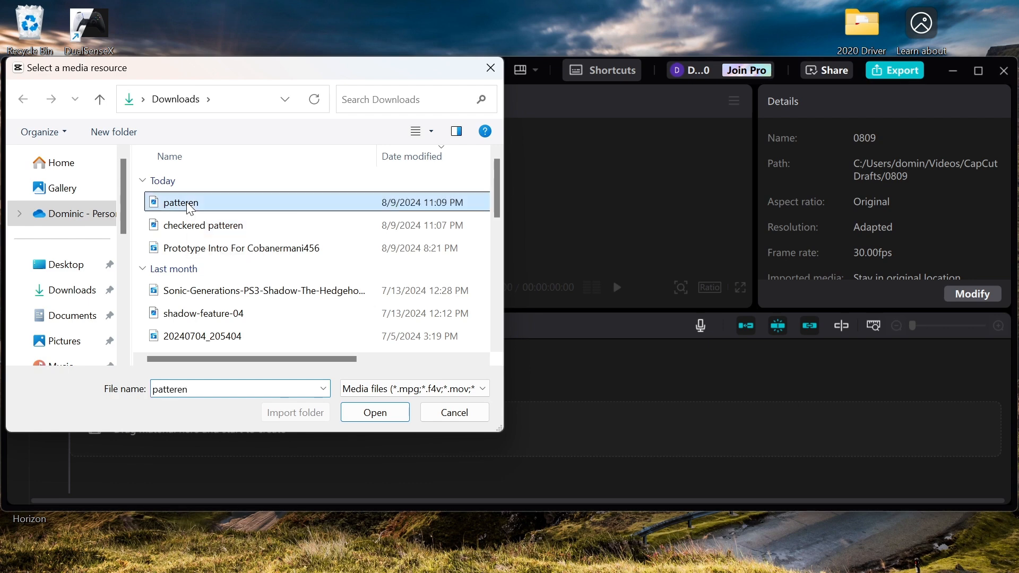
{"action": "left_click", "coordinate": [375, 412]}
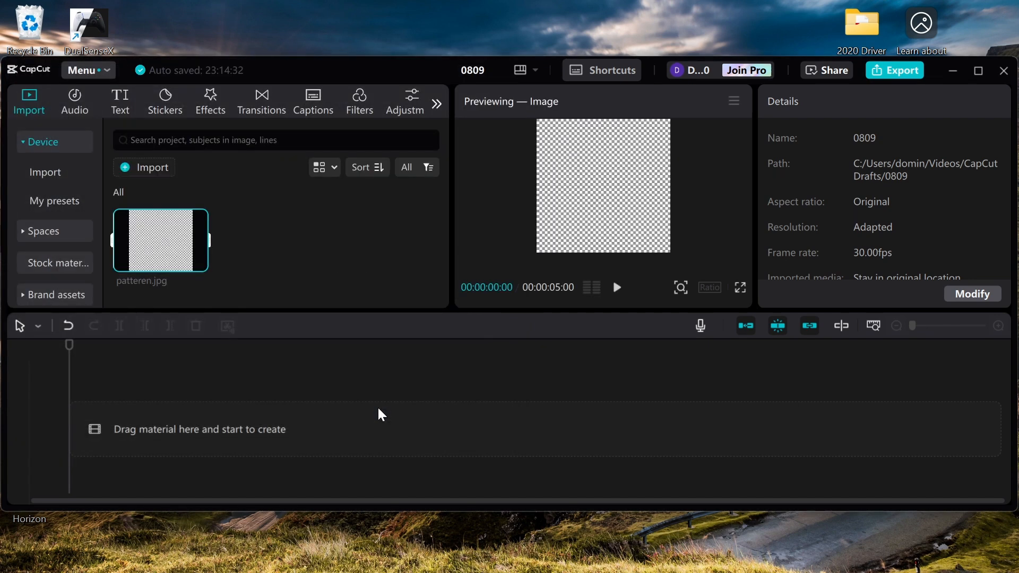
{"action": "left_click_drag", "start_coordinate": [188, 247], "coordinate": [155, 438]}
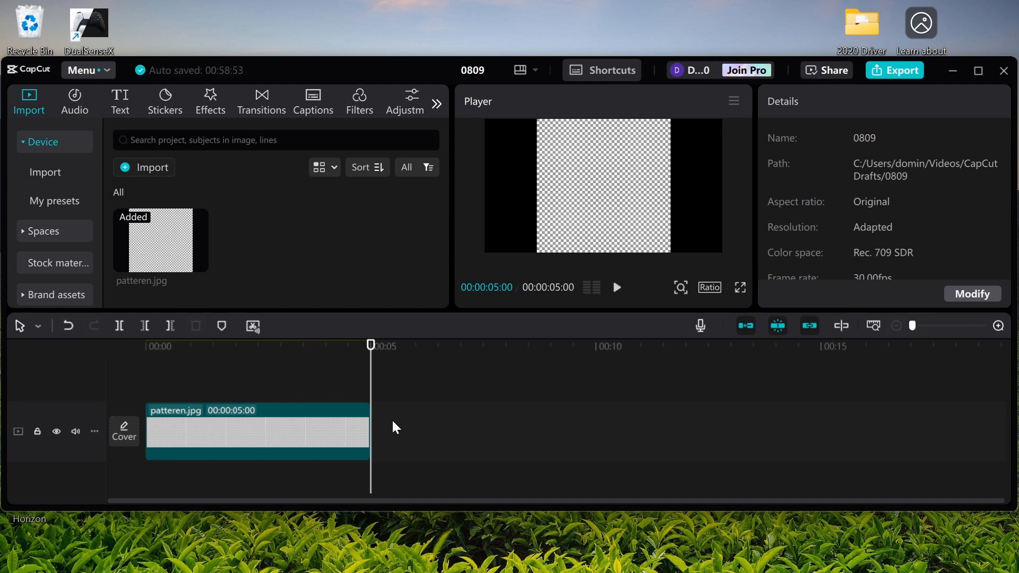
Rotate the patteren.jpg clip by 45°
{"action": "left_click", "coordinate": [322, 431]}
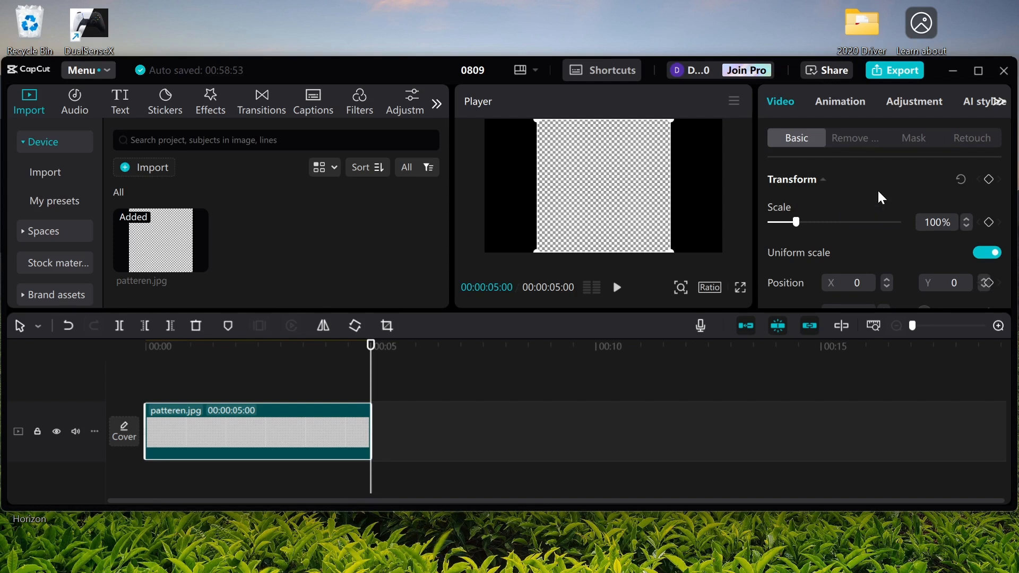
{"action": "scroll", "coordinate": [877, 189], "scroll_direction": "down", "scroll_amount": 2}
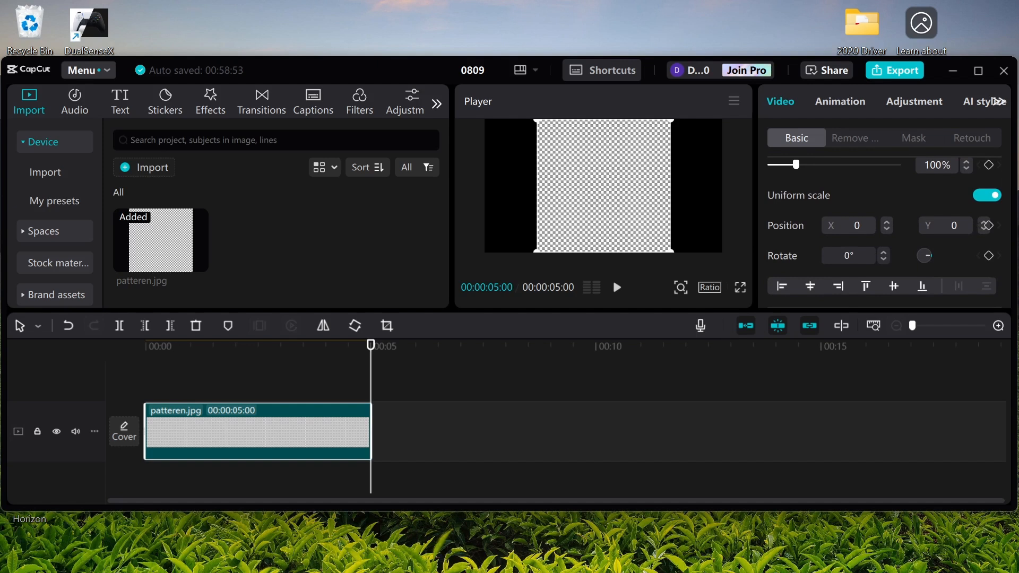
{"action": "left_click", "coordinate": [848, 256]}
{"action": "type", "text": "45"}
{"action": "key", "text": "Return"}
{"action": "left_click", "coordinate": [630, 414]}
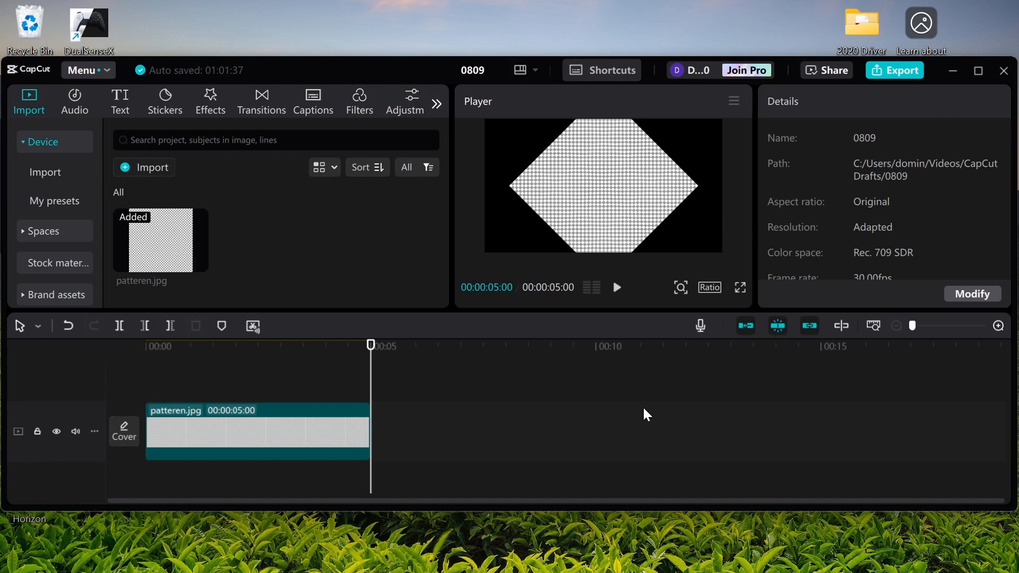
Scale the patteren.jpg clip uniformly to 230% so it fills the frame
{"action": "left_click", "coordinate": [364, 425]}
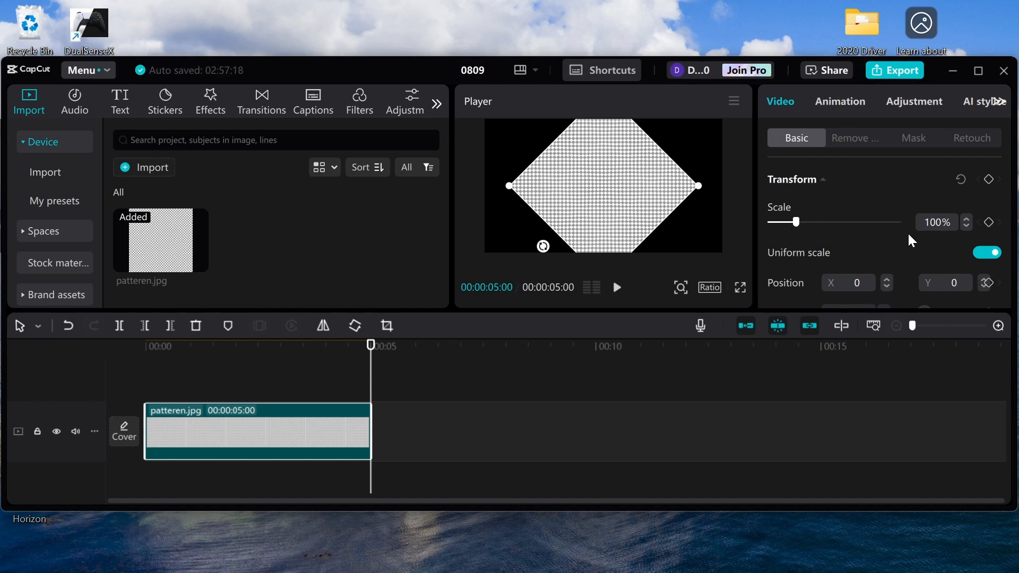
{"action": "left_click", "coordinate": [935, 222]}
{"action": "type", "text": "226"}
{"action": "key", "text": "Return"}
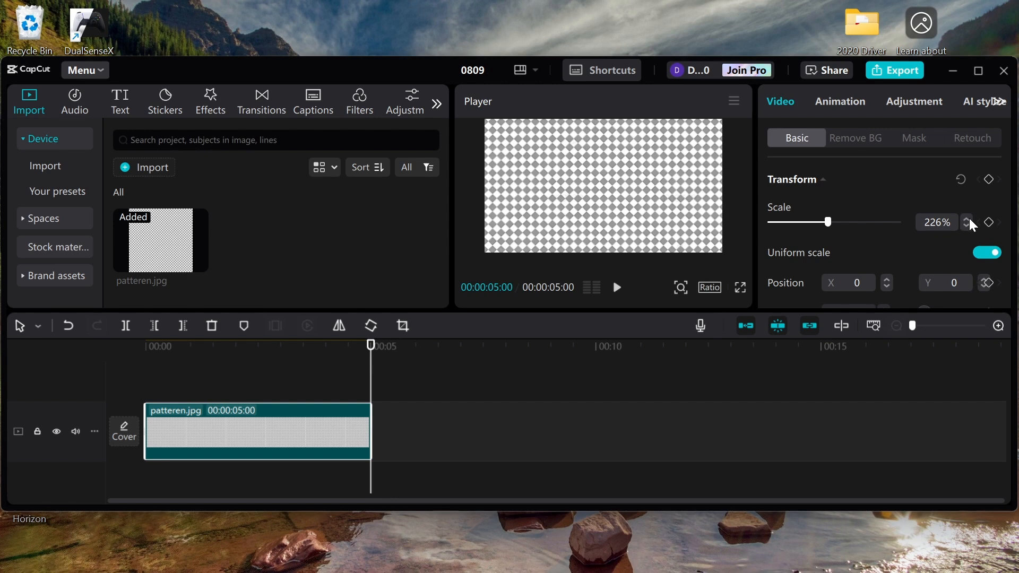
{"action": "left_click", "coordinate": [967, 219]}
{"action": "left_click", "coordinate": [967, 219]}
{"action": "left_click", "coordinate": [966, 219]}
{"action": "left_click", "coordinate": [967, 219]}
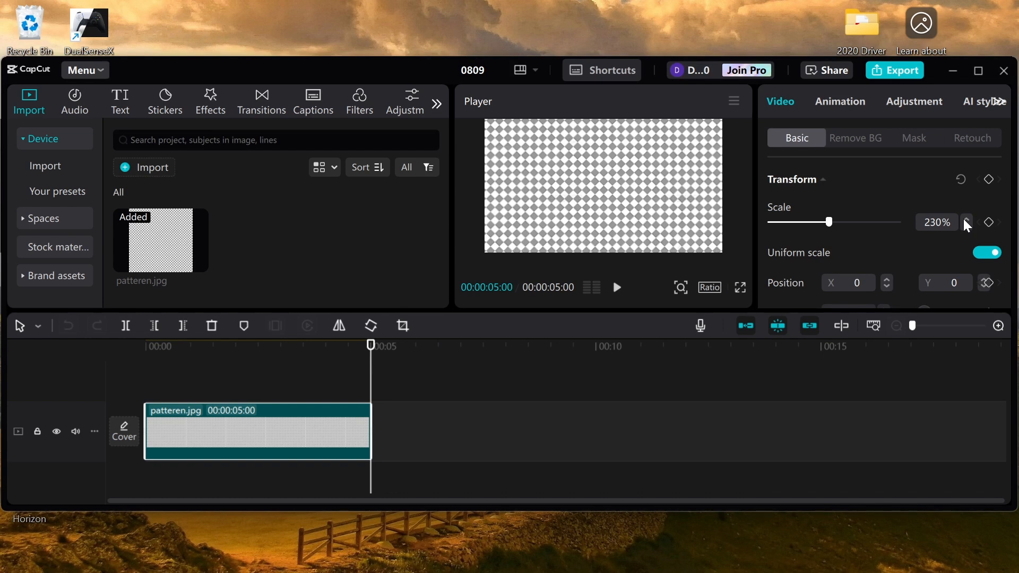
{"action": "left_click", "coordinate": [967, 218]}
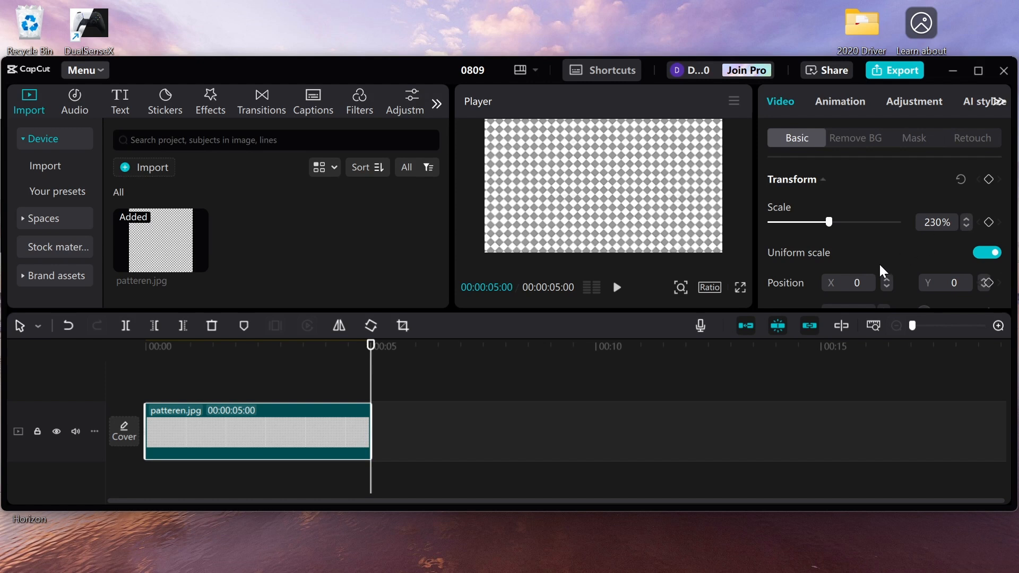
Try X positions of 900, 800, 700 and 600 for the patteren.jpg clip
{"action": "left_click", "coordinate": [857, 282]}
{"action": "type", "text": "700"}
{"action": "key", "text": "Return"}
{"action": "key", "text": "BackSpace"}
{"action": "type", "text": "900"}
{"action": "key", "text": "Return"}
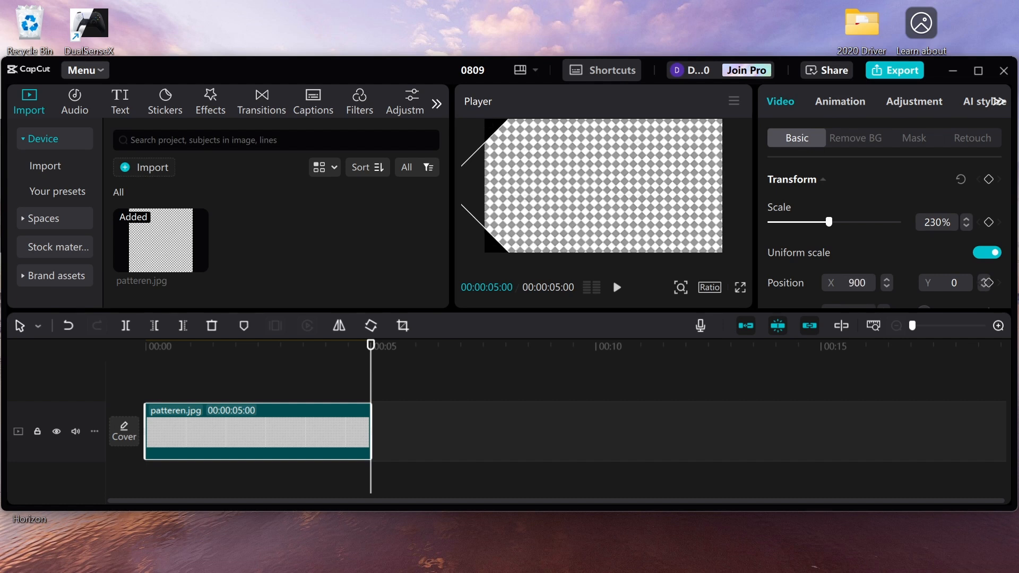
{"action": "left_click", "coordinate": [857, 282]}
{"action": "type", "text": "800"}
{"action": "key", "text": "Return"}
{"action": "type", "text": "700"}
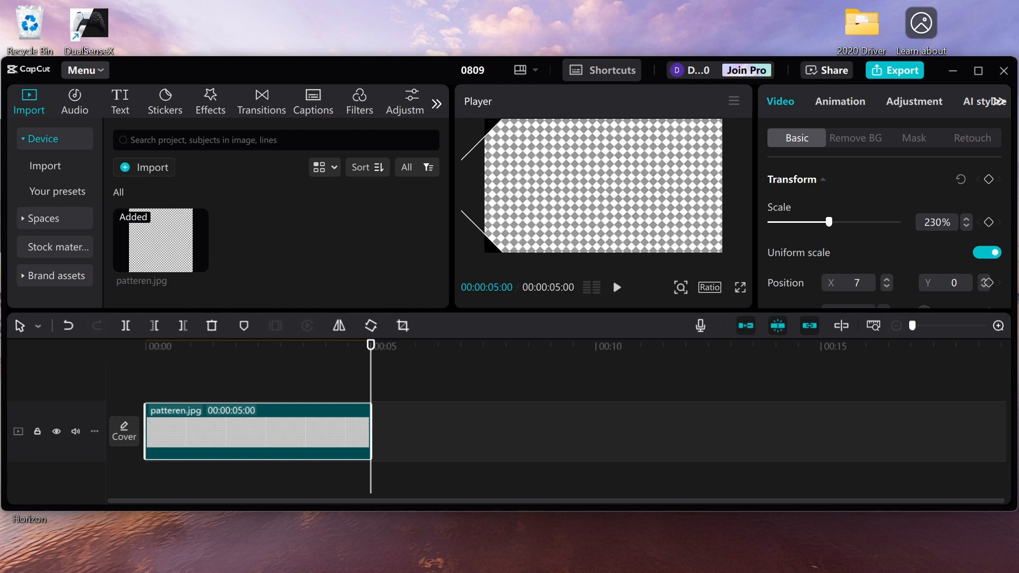
{"action": "key", "text": "Return"}
{"action": "left_click", "coordinate": [857, 282]}
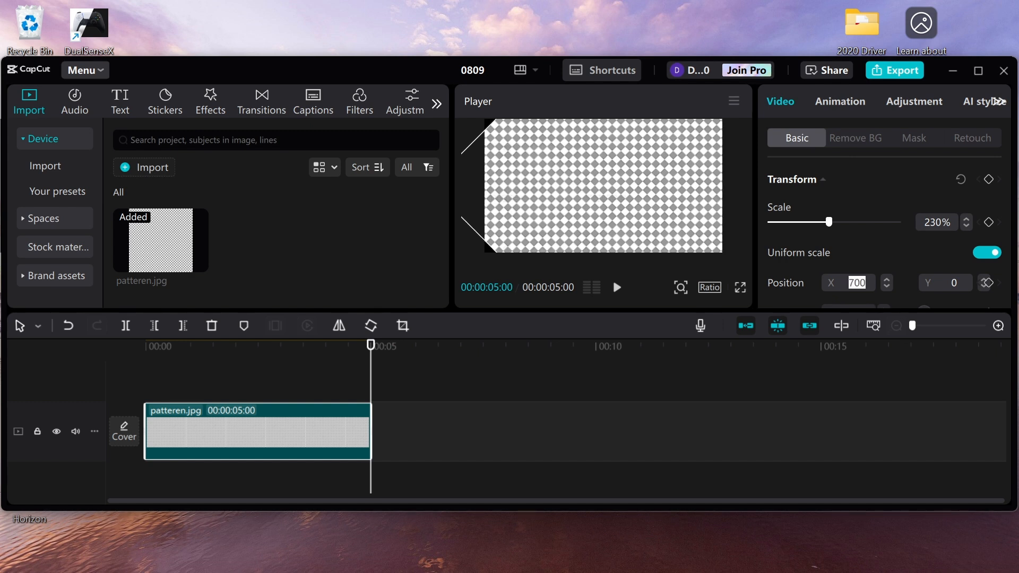
{"action": "type", "text": "600"}
{"action": "key", "text": "Return"}
Set the X position of the patteren.jpg clip to 500
{"action": "left_click", "coordinate": [857, 282]}
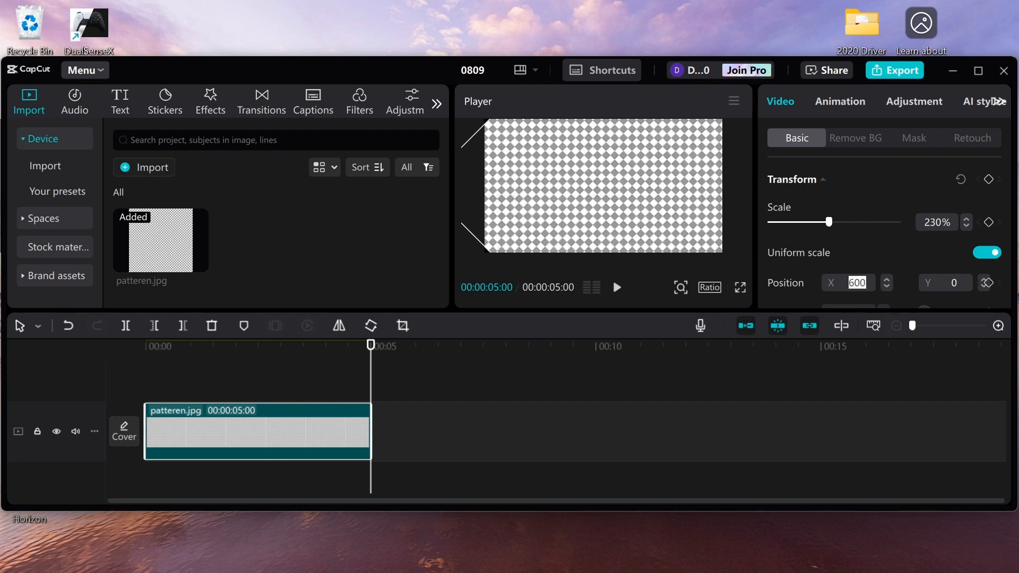
{"action": "type", "text": "500"}
{"action": "key", "text": "Return"}
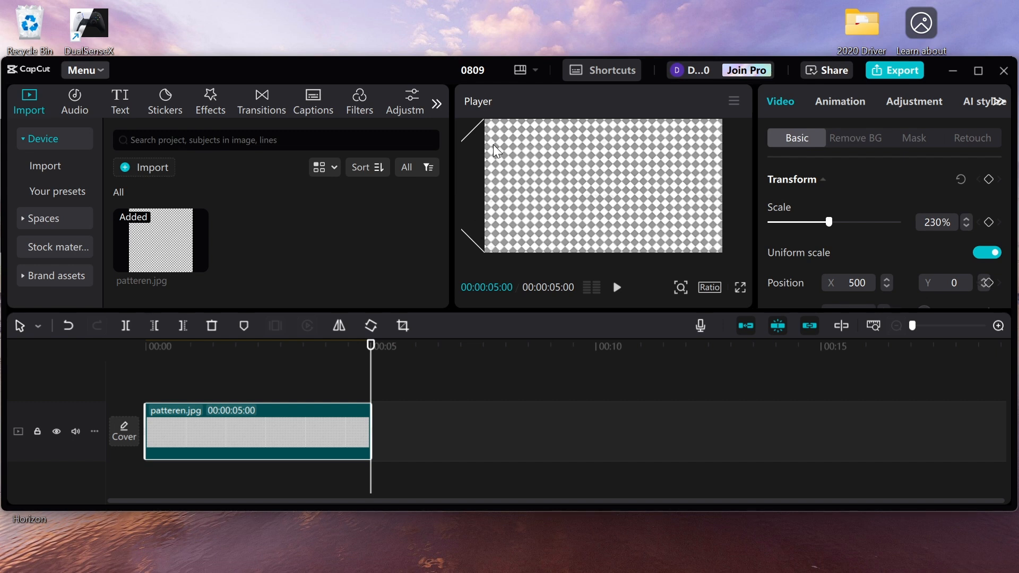
{"action": "left_click", "coordinate": [407, 410]}
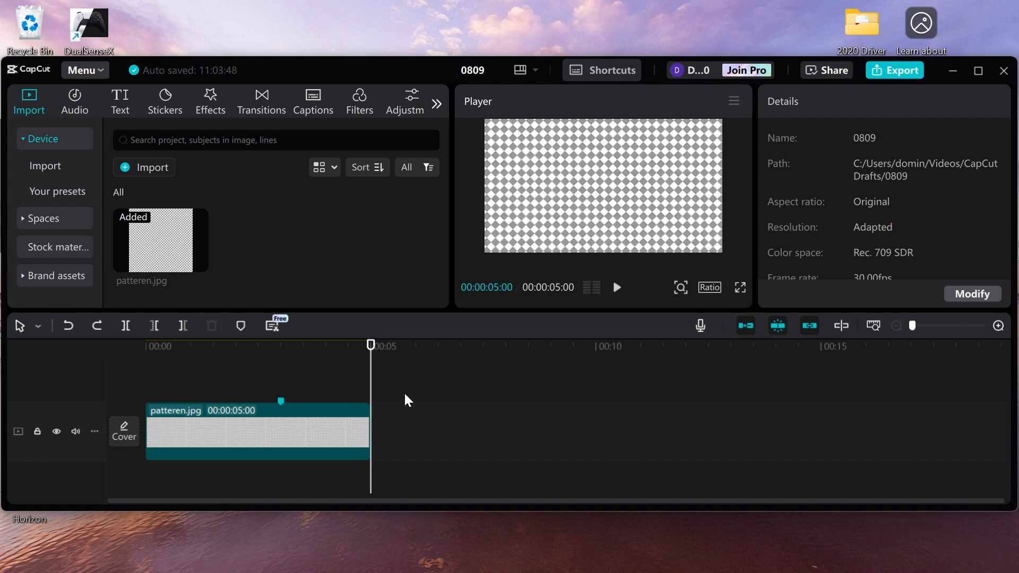
Trim the end of the patteren.jpg clip at the marker so it lasts 3 seconds
{"action": "left_click_drag", "start_coordinate": [375, 375], "coordinate": [143, 416]}
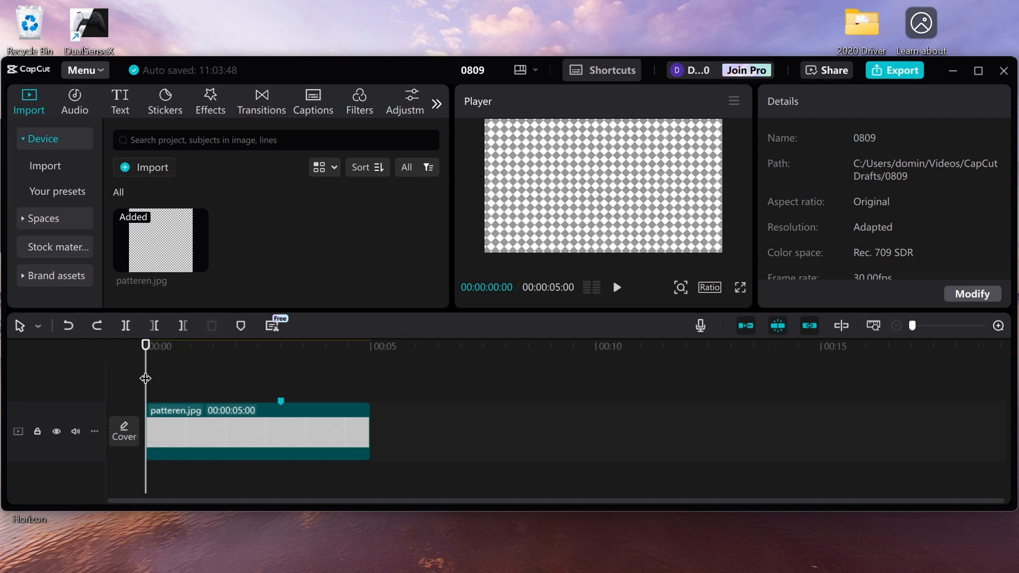
{"action": "left_click_drag", "start_coordinate": [146, 377], "coordinate": [281, 369]}
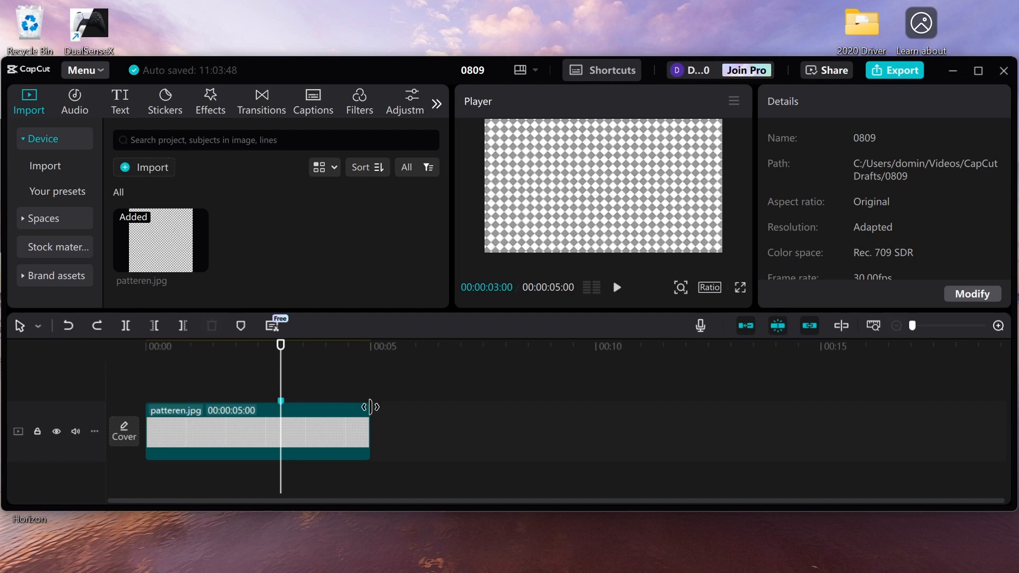
{"action": "left_click_drag", "start_coordinate": [369, 427], "coordinate": [280, 428]}
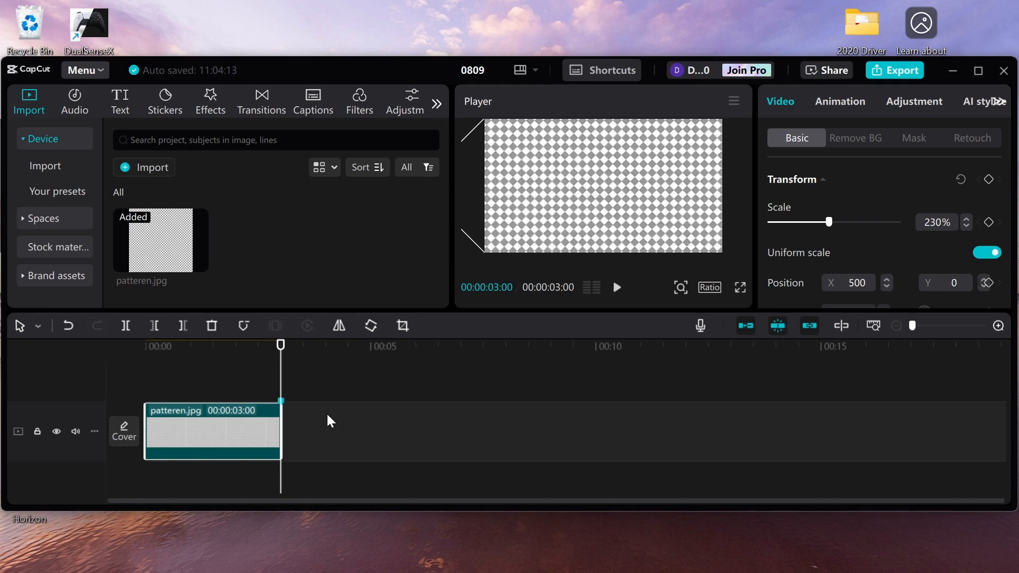
{"action": "left_click", "coordinate": [414, 432]}
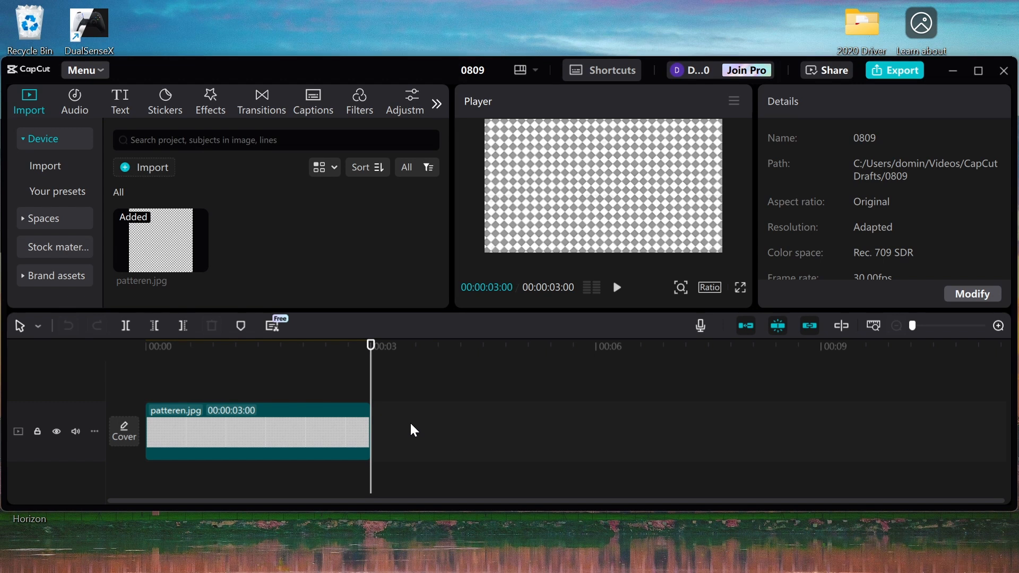
Add a position keyframe at the very start of the patteren.jpg clip
{"action": "left_click", "coordinate": [335, 420]}
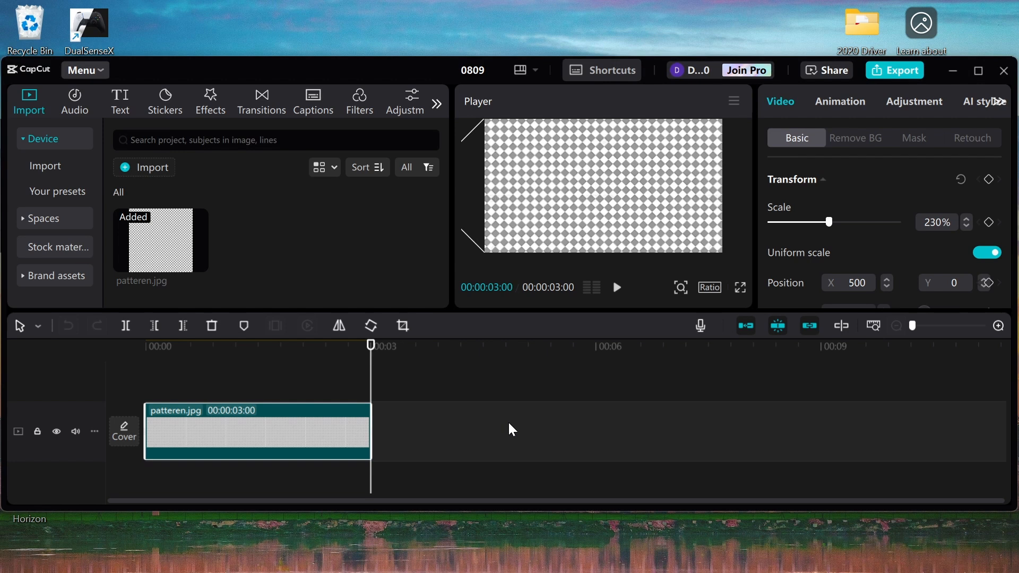
{"action": "left_click_drag", "start_coordinate": [370, 376], "coordinate": [145, 376]}
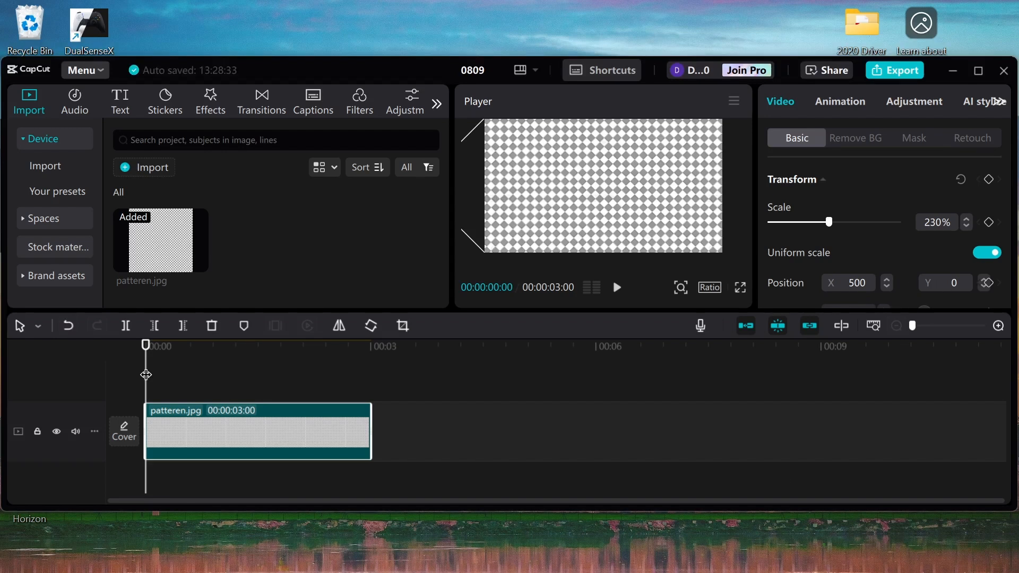
{"action": "left_click", "coordinate": [988, 284]}
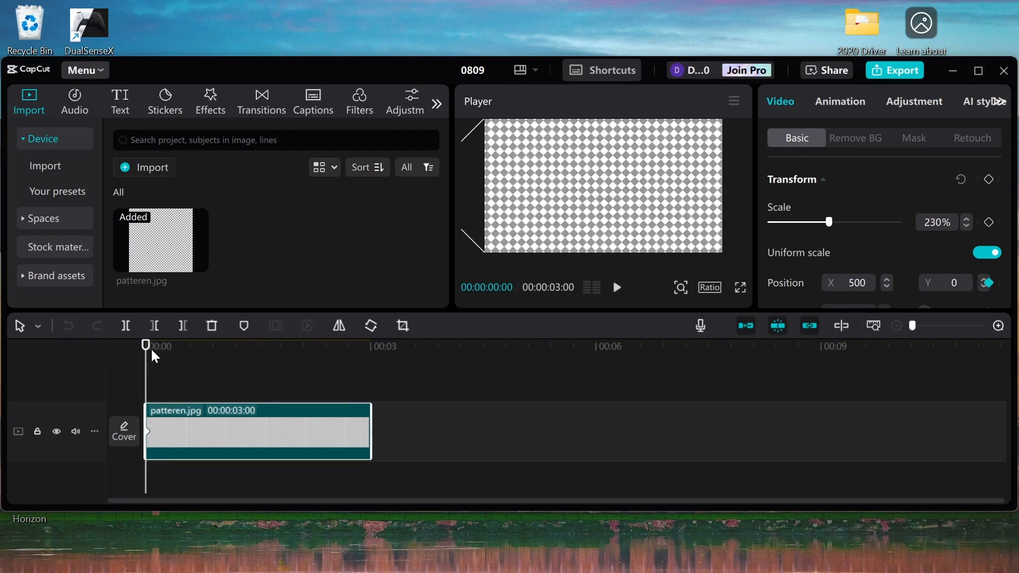
At the 3-second end of the clip, set the position to X 0 and Y 500 to animate a diagonal movement
{"action": "left_click_drag", "start_coordinate": [147, 371], "coordinate": [369, 386]}
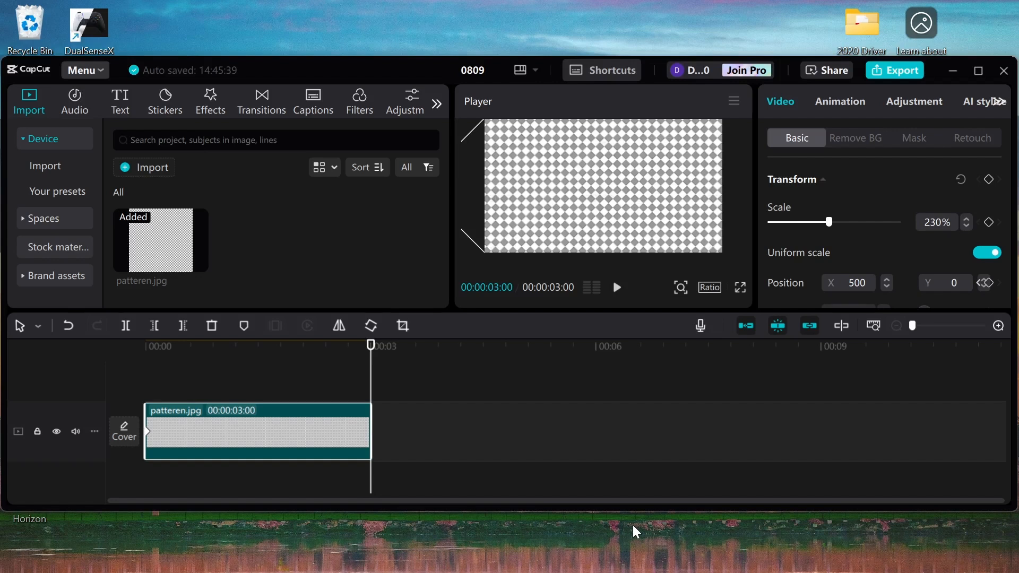
{"action": "left_click", "coordinate": [855, 283]}
{"action": "type", "text": "0"}
{"action": "key", "text": "Return"}
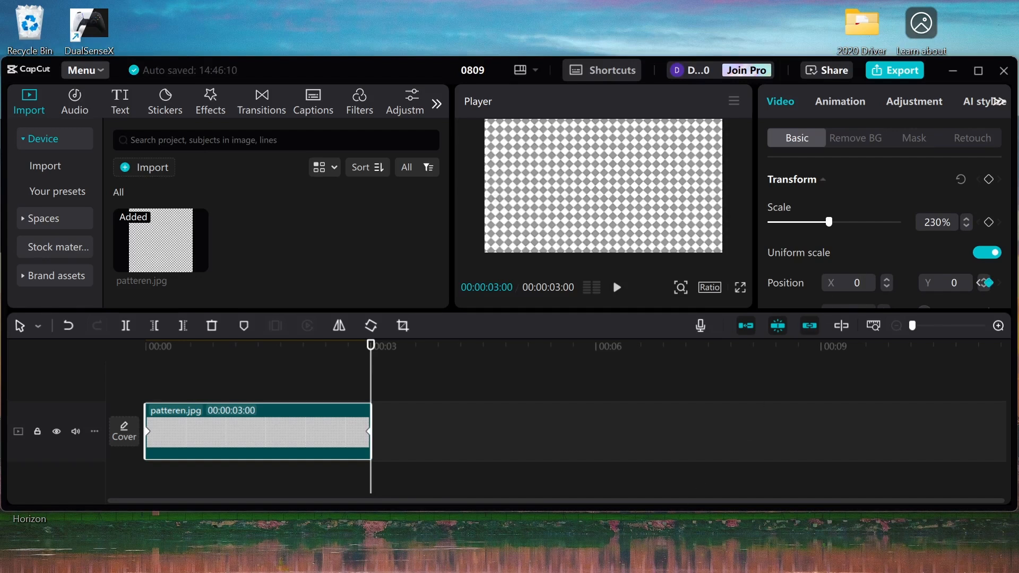
{"action": "left_click", "coordinate": [954, 283]}
{"action": "type", "text": "500"}
{"action": "key", "text": "Return"}
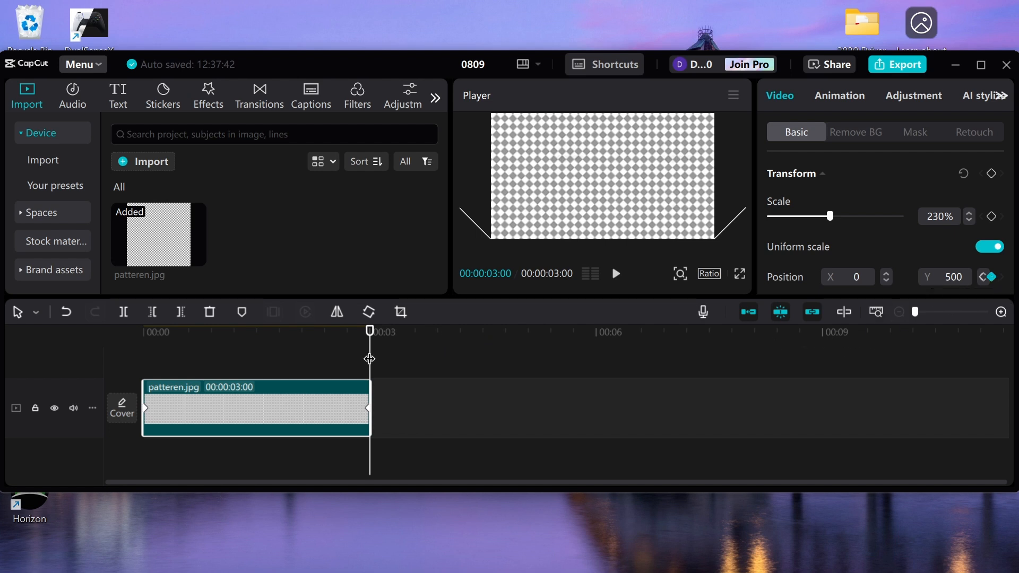
Play the animated clip from start to end and place a copy of it directly after the original on the main track
{"action": "left_click_drag", "start_coordinate": [370, 359], "coordinate": [130, 367]}
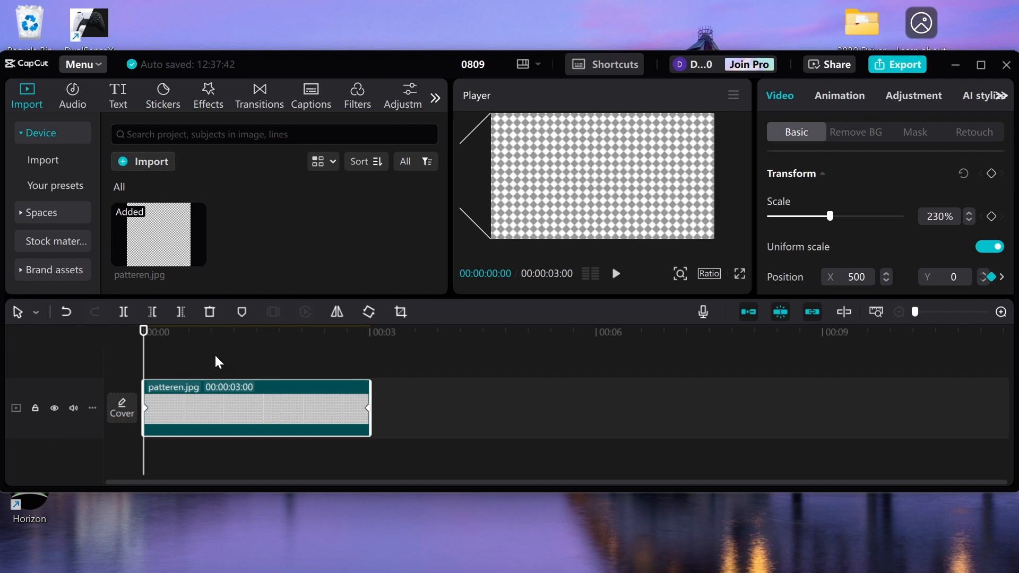
{"action": "key", "text": "space"}
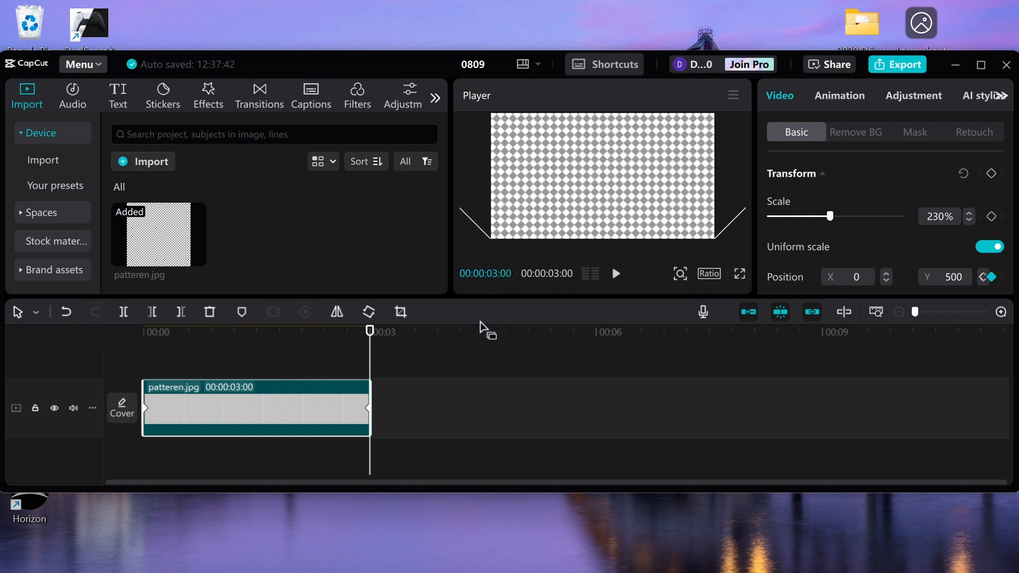
{"action": "left_click_drag", "start_coordinate": [480, 321], "coordinate": [445, 434]}
Play across the join between the two clips to check how the movement continues, returning to the 3-second mark
{"action": "left_click", "coordinate": [340, 356]}
{"action": "key", "text": "space"}
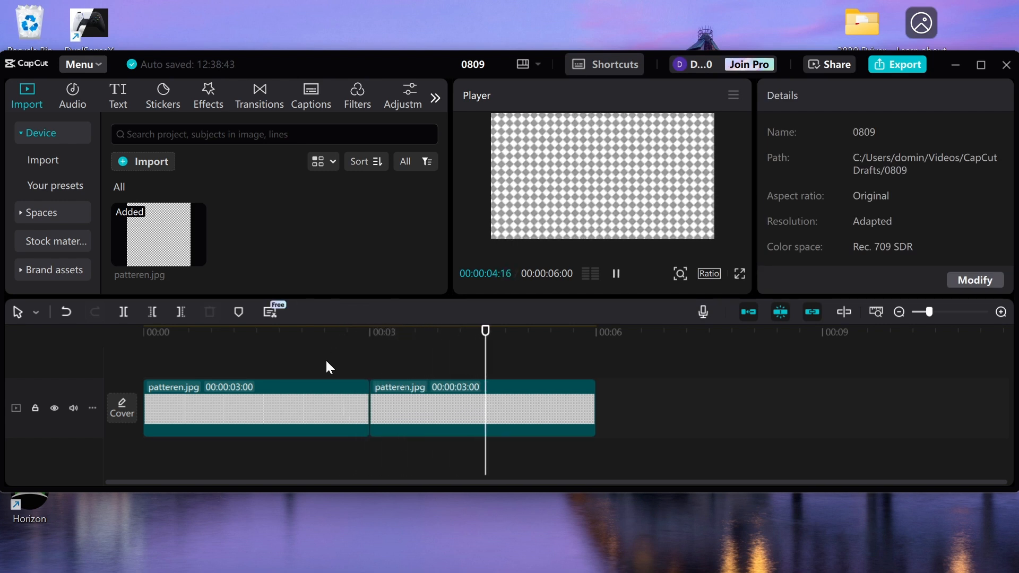
{"action": "left_click", "coordinate": [362, 355]}
{"action": "key", "text": "space"}
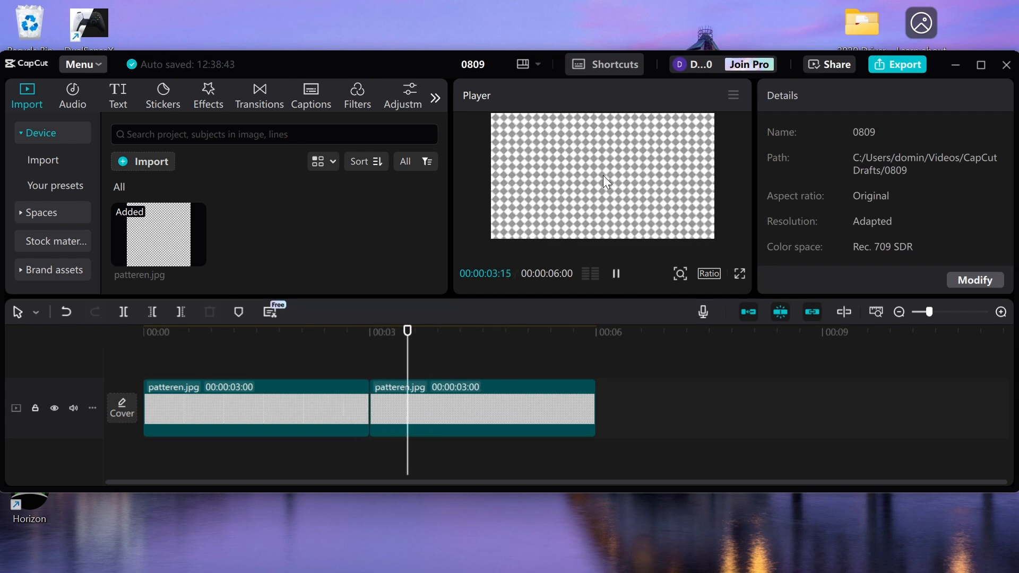
{"action": "left_click_drag", "start_coordinate": [384, 364], "coordinate": [375, 372]}
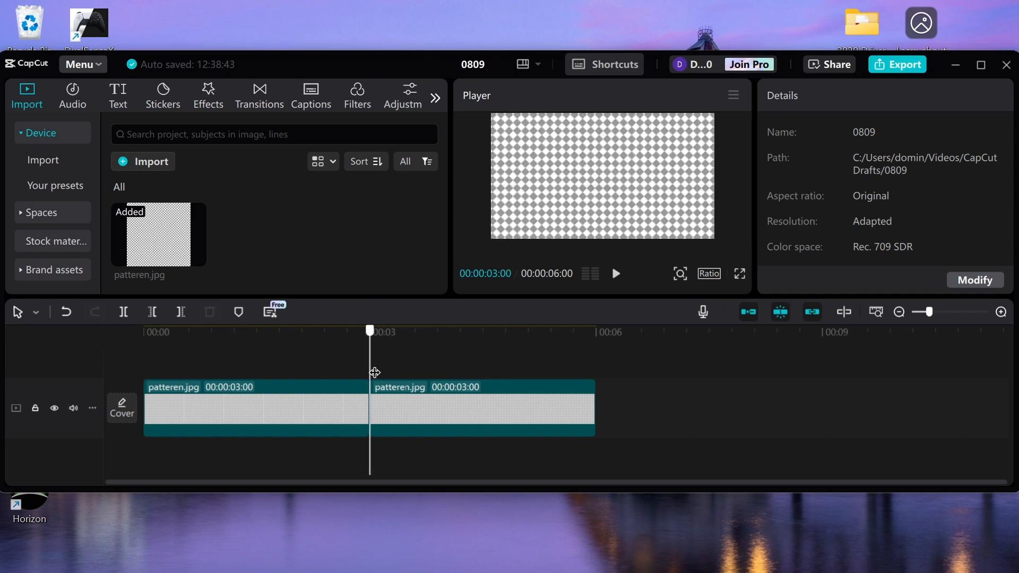
Mirror the second patteren.jpg clip
{"action": "left_click", "coordinate": [398, 400]}
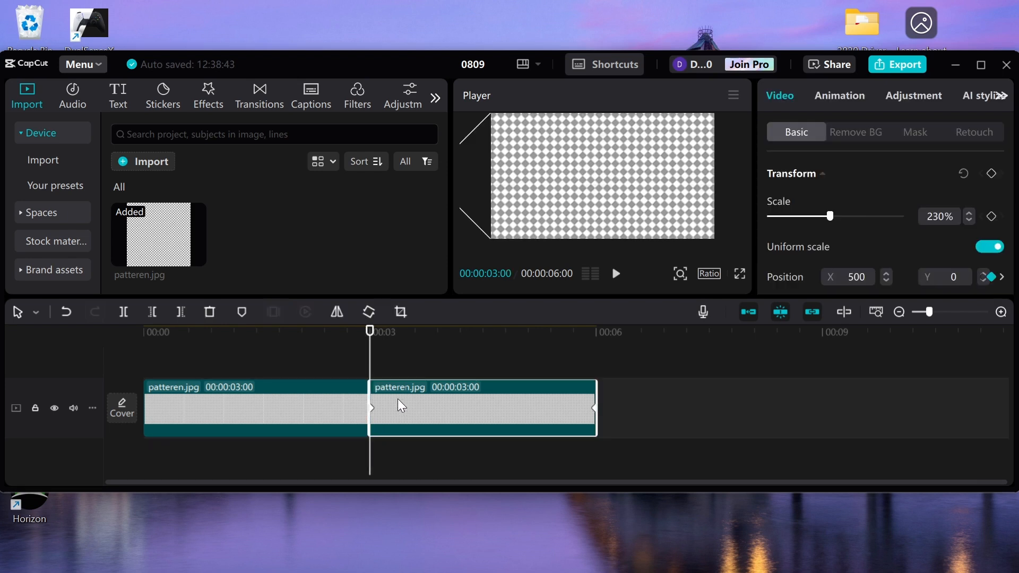
{"action": "right_click", "coordinate": [398, 400]}
{"action": "mouse_move", "coordinate": [490, 178]}
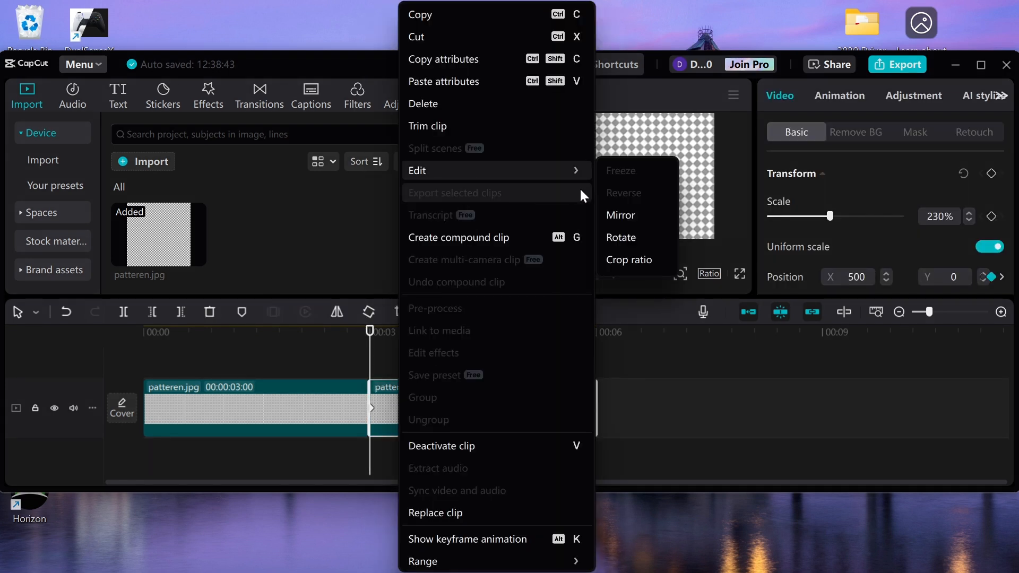
{"action": "left_click", "coordinate": [610, 208]}
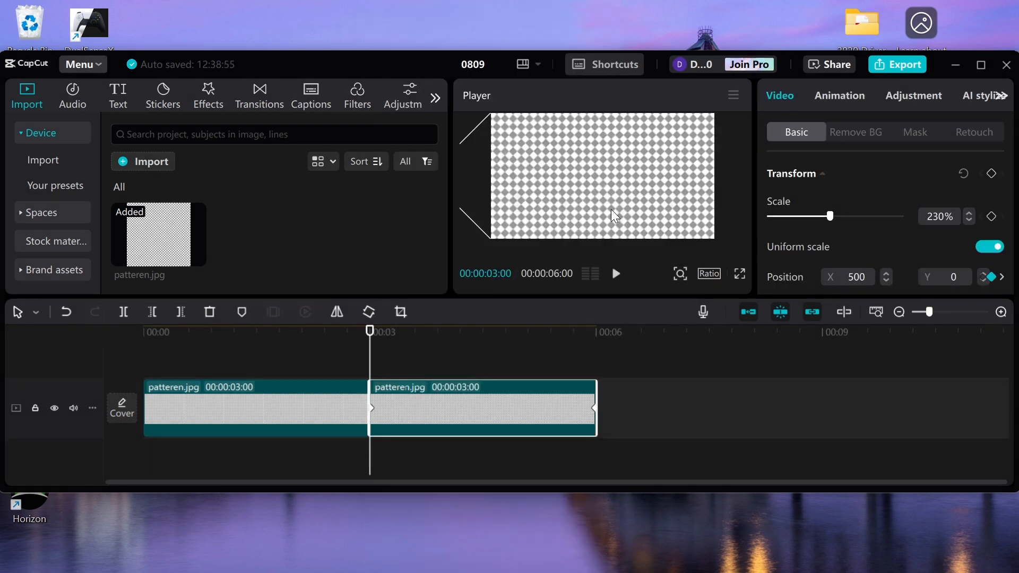
Play back the transition from the first clip into the mirrored second clip
{"action": "left_click", "coordinate": [335, 362]}
{"action": "key", "text": "space"}
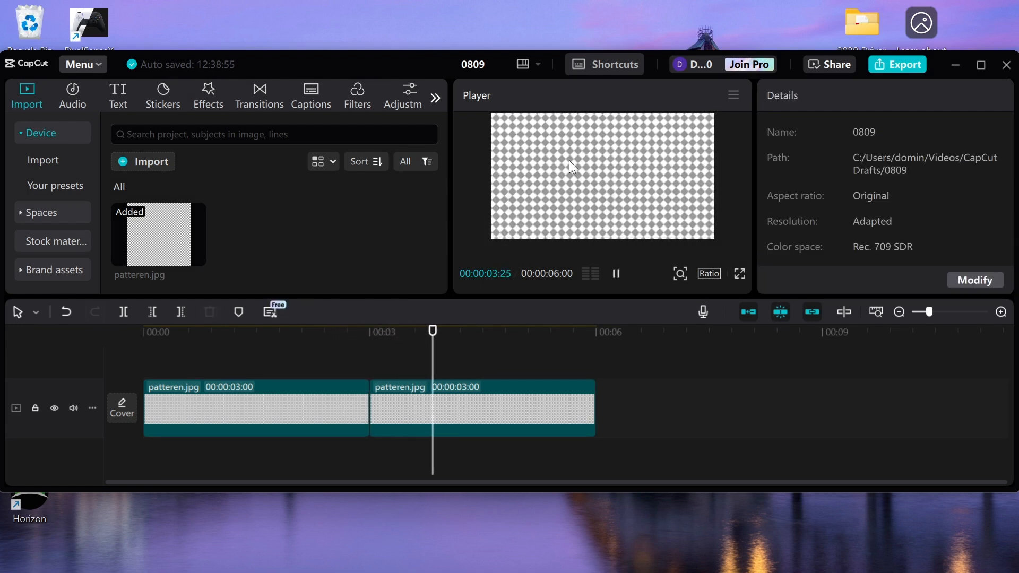
{"action": "left_click", "coordinate": [350, 365]}
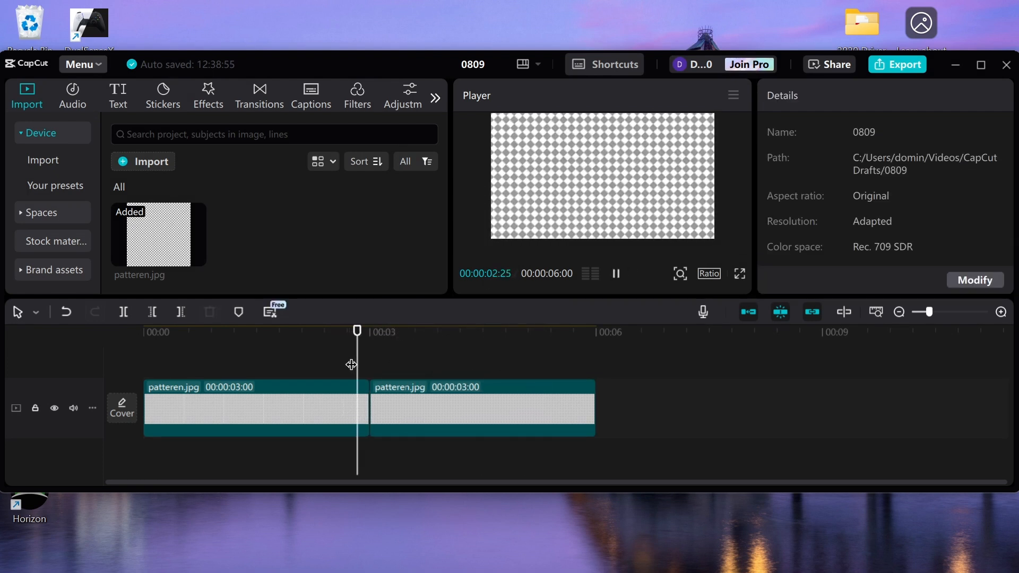
{"action": "key", "text": "space"}
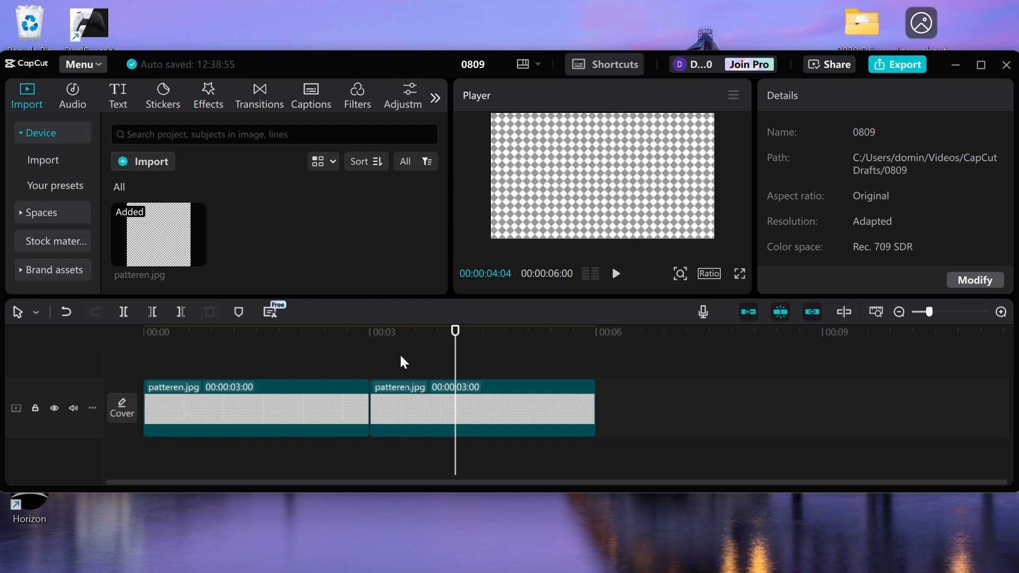
Copy the first patteren.jpg clip and place the copy on the main track after the mirrored clip, starting at 6 seconds
{"action": "left_click", "coordinate": [336, 422]}
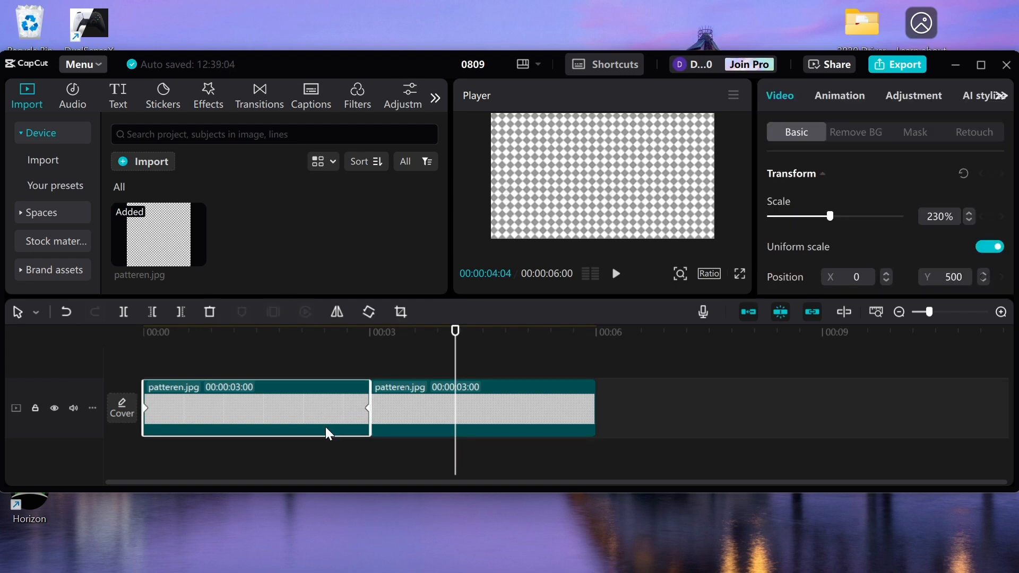
{"action": "left_click", "coordinate": [703, 405]}
{"action": "key", "text": "ctrl+v"}
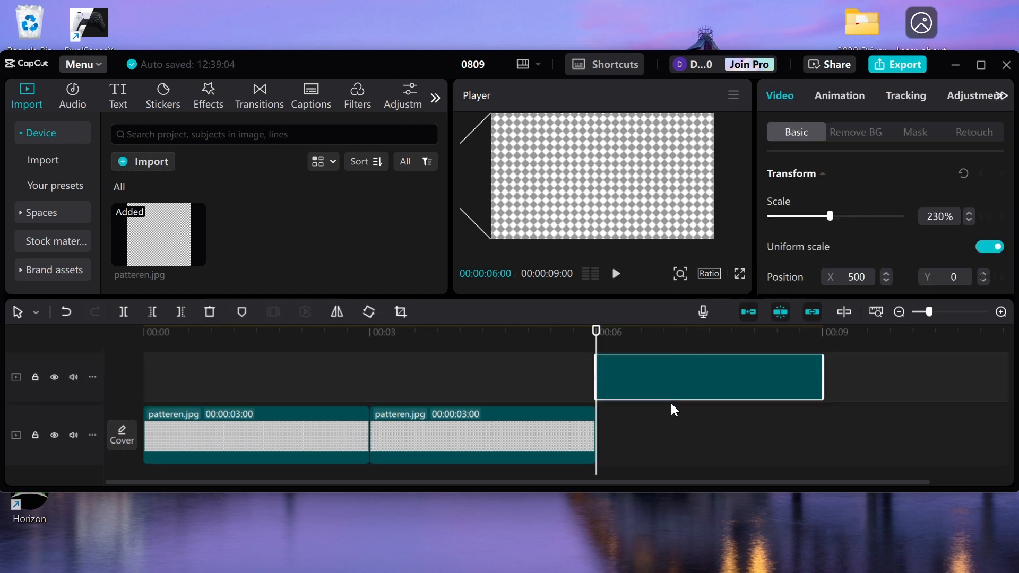
{"action": "left_click_drag", "start_coordinate": [659, 390], "coordinate": [658, 431]}
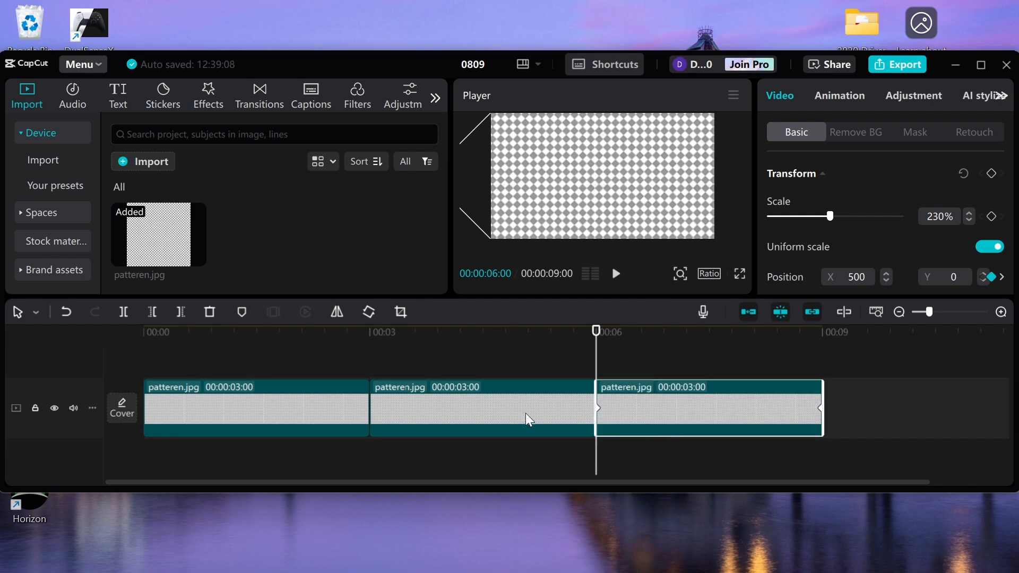
Copy the mirrored second clip and place the copy at the end of the main track, starting at 9 seconds
{"action": "left_click", "coordinate": [524, 412]}
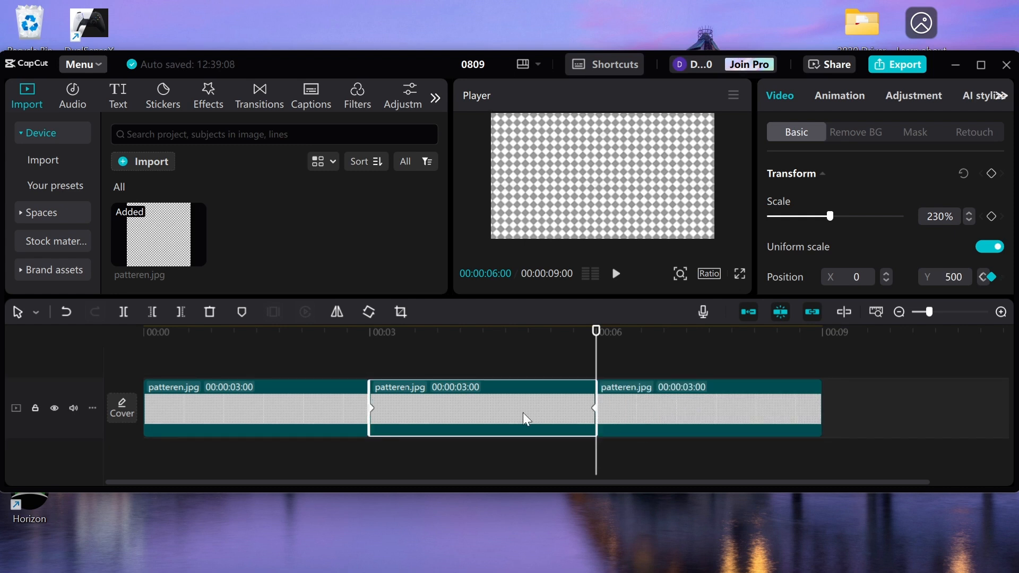
{"action": "left_click", "coordinate": [840, 397]}
{"action": "key", "text": "ctrl+v"}
{"action": "left_click_drag", "start_coordinate": [844, 387], "coordinate": [856, 431]}
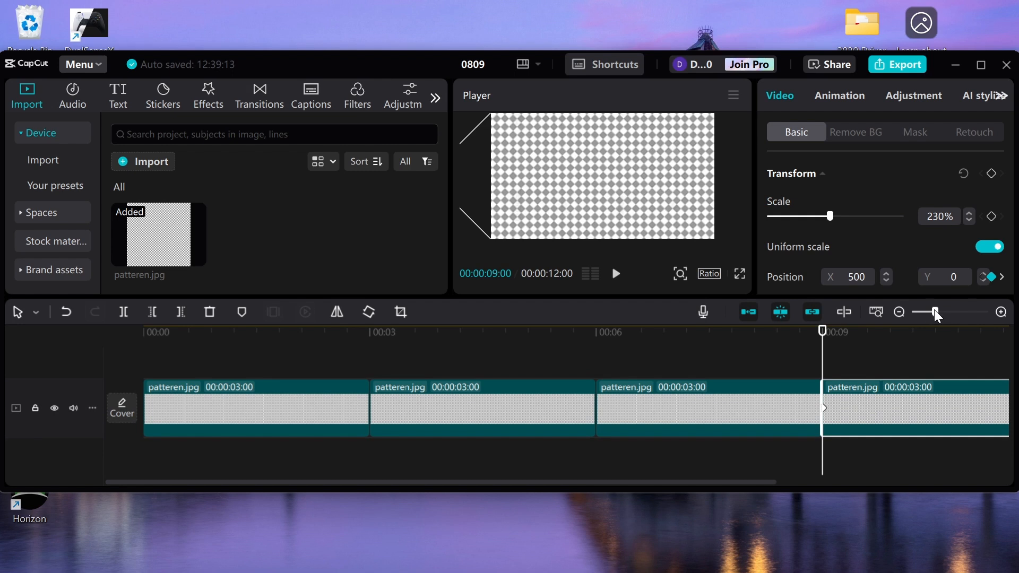
Play the whole four-clip sequence from the beginning to check the continuous movement
{"action": "left_click_drag", "start_coordinate": [935, 312], "coordinate": [919, 318]}
{"action": "left_click", "coordinate": [509, 404]}
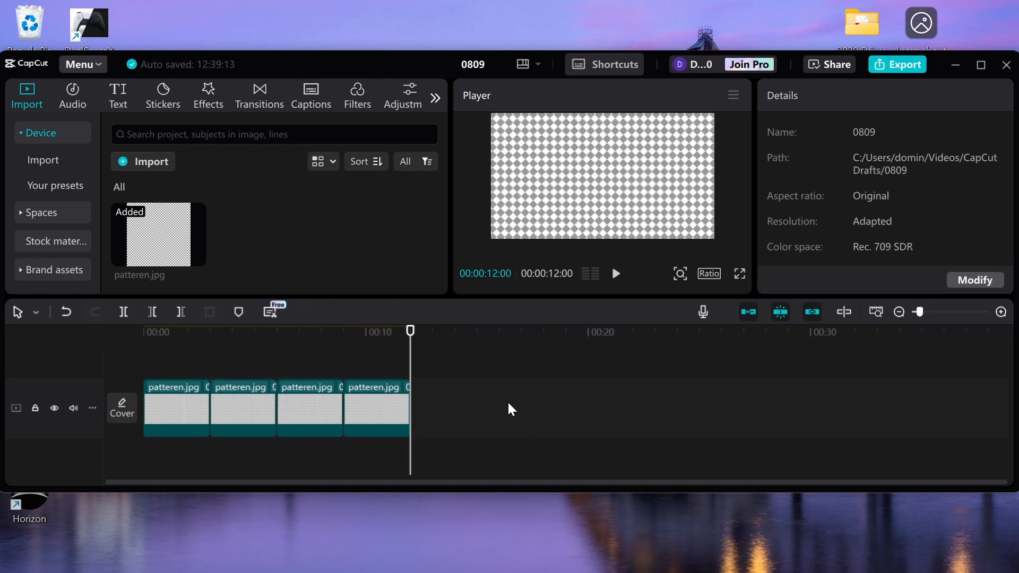
{"action": "left_click_drag", "start_coordinate": [413, 373], "coordinate": [26, 406]}
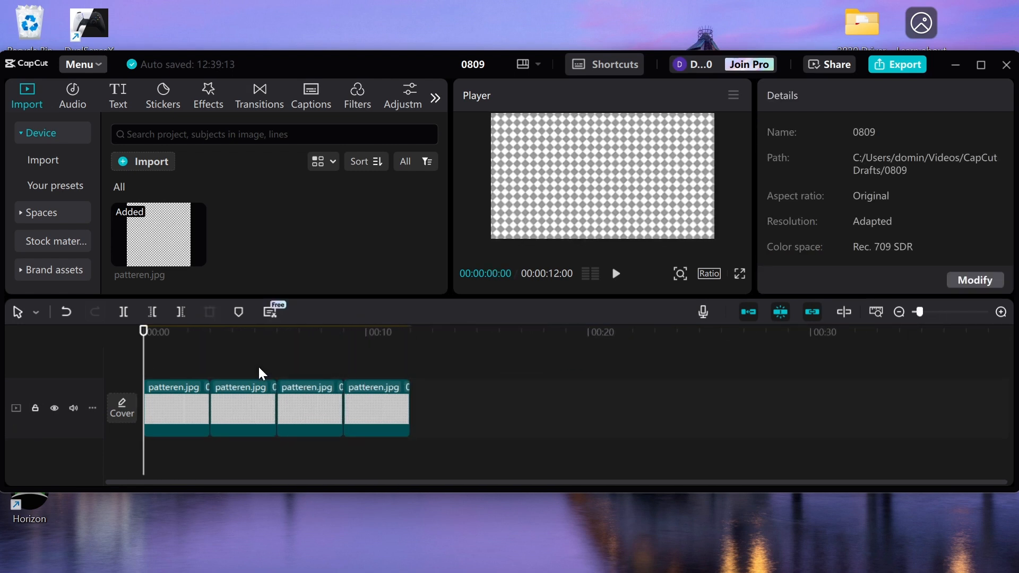
{"action": "key", "text": "space"}
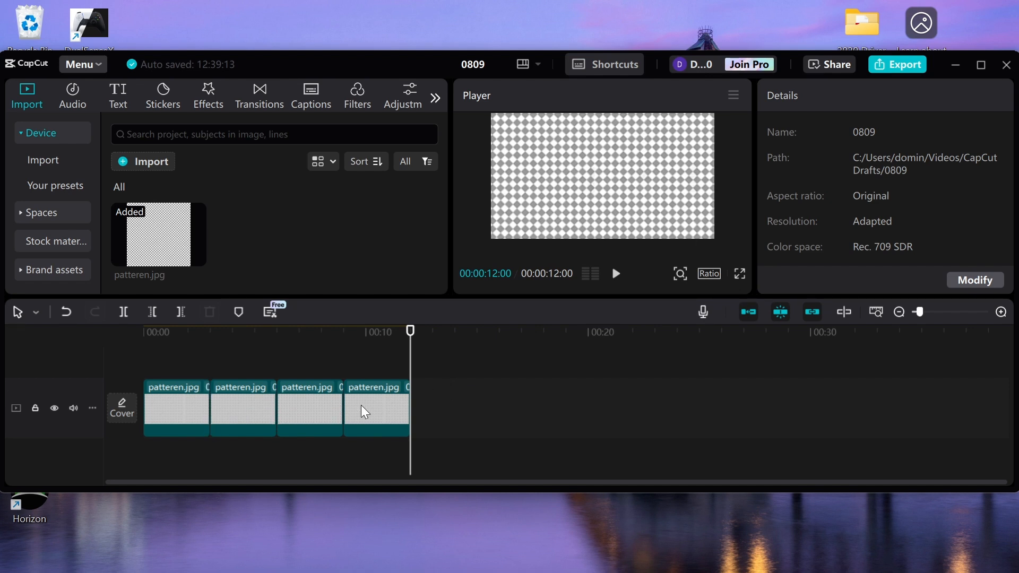
Combine all four patteren.jpg clips into one compound clip
{"action": "key", "text": "ctrl+a"}
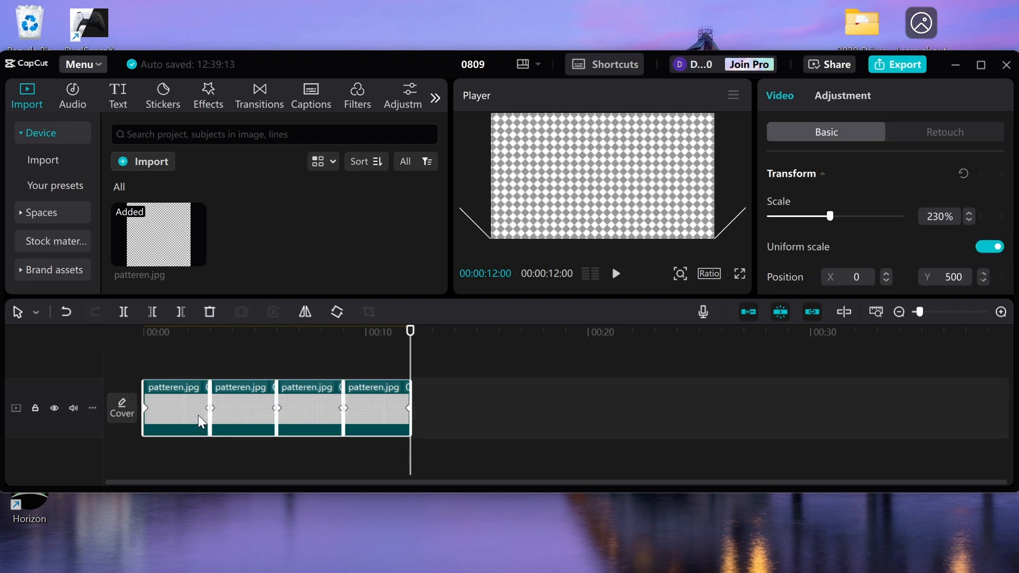
{"action": "right_click", "coordinate": [202, 412]}
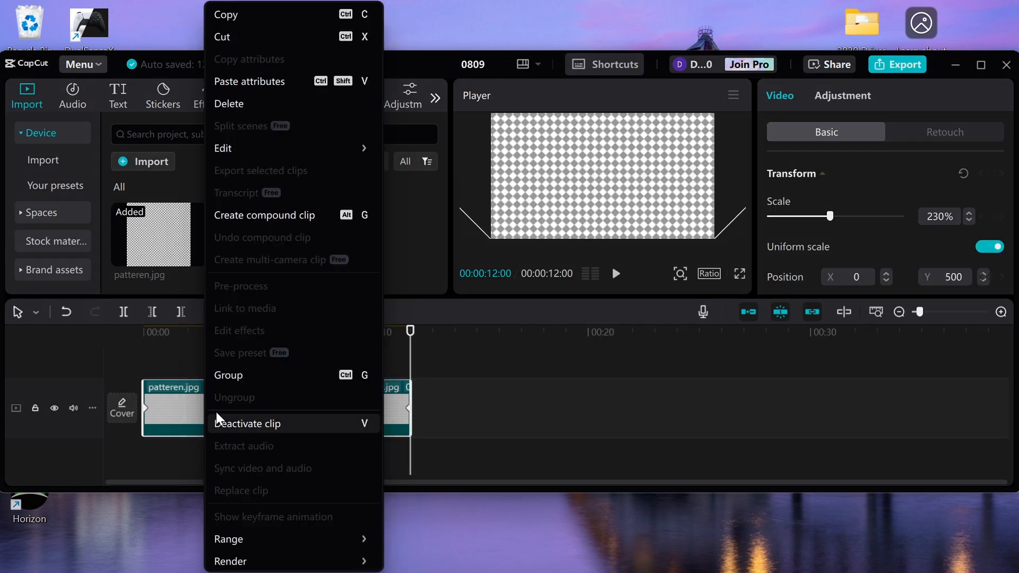
{"action": "left_click", "coordinate": [293, 218]}
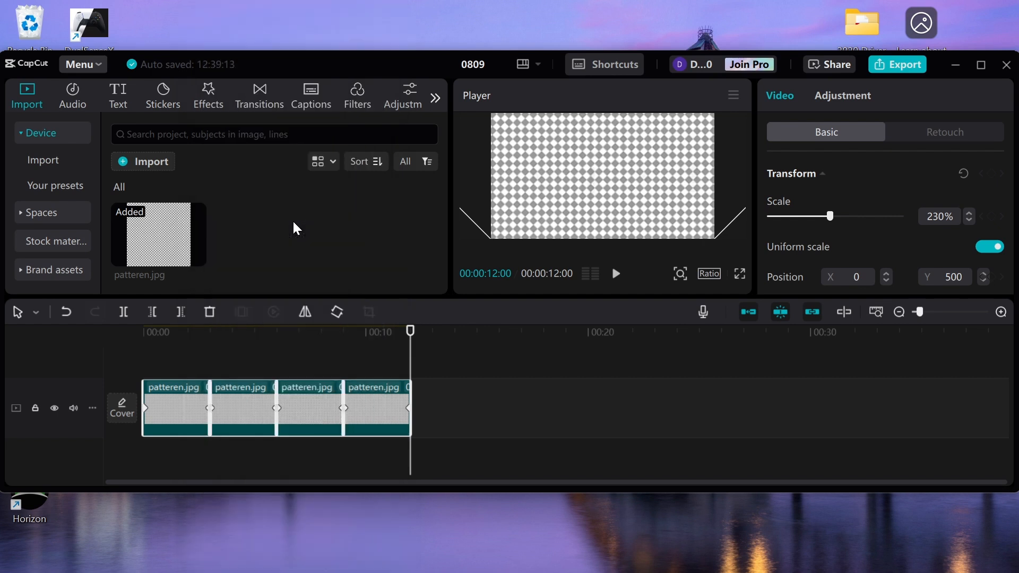
Play the compound clip from its start to check the combined animation
{"action": "left_click", "coordinate": [174, 364]}
{"action": "left_click_drag", "start_coordinate": [172, 372], "coordinate": [141, 381]}
{"action": "key", "text": "space"}
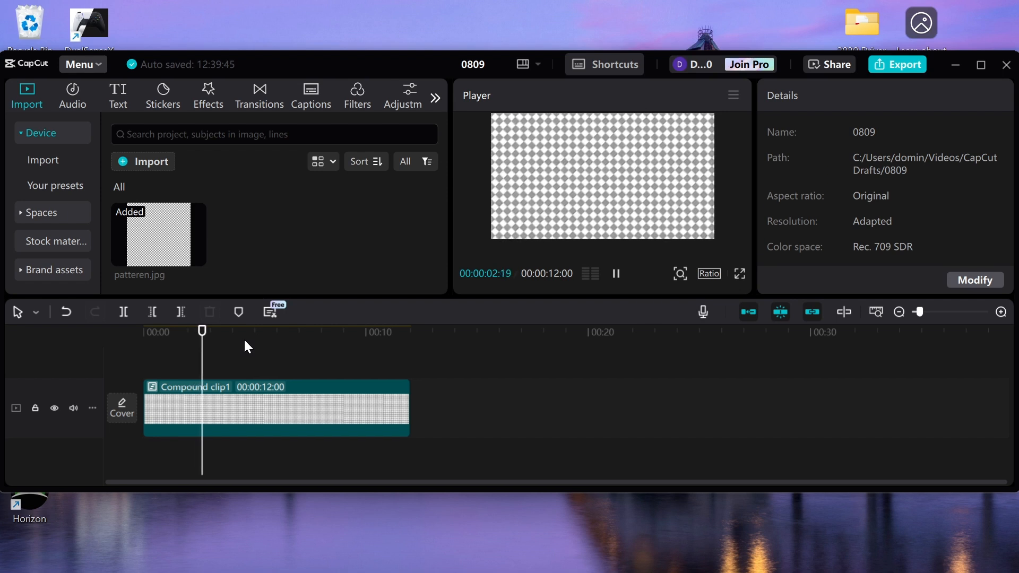
{"action": "left_click", "coordinate": [425, 394]}
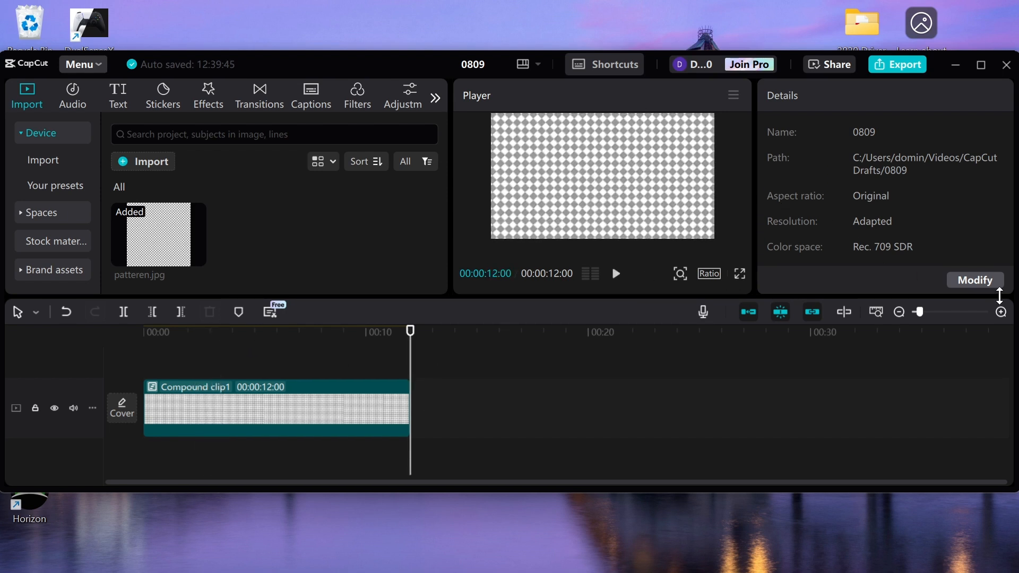
Start a video export and name the file Animated Pattern
{"action": "left_click", "coordinate": [890, 68]}
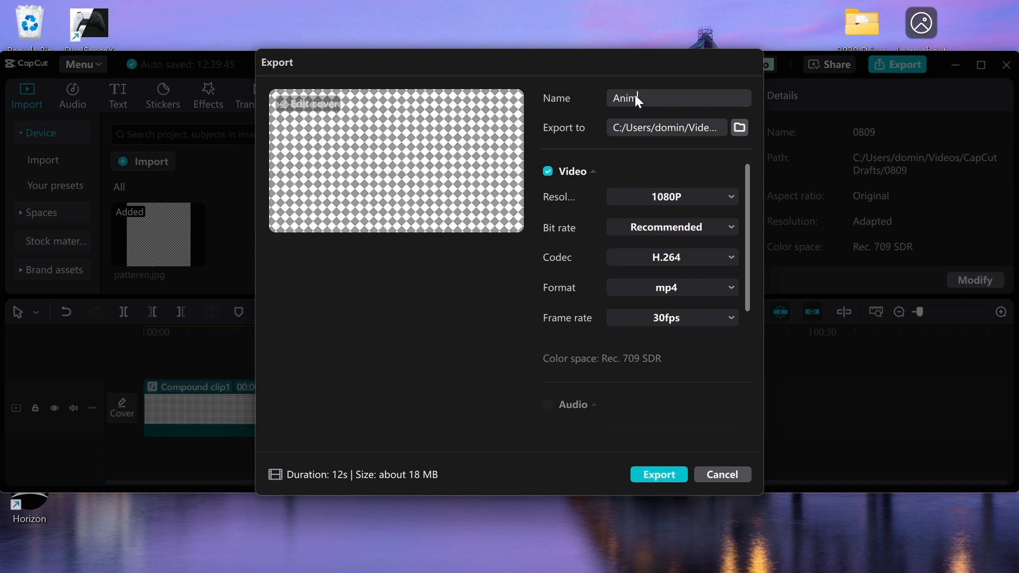
{"action": "type", "text": "Animated Patted"}
{"action": "key", "text": "BackSpace"}
{"action": "type", "text": "rne"}
{"action": "key", "text": "BackSpace"}
Keep the resolution at 1080P, set the frame rate to 60fps and export the video
{"action": "left_click", "coordinate": [724, 201]}
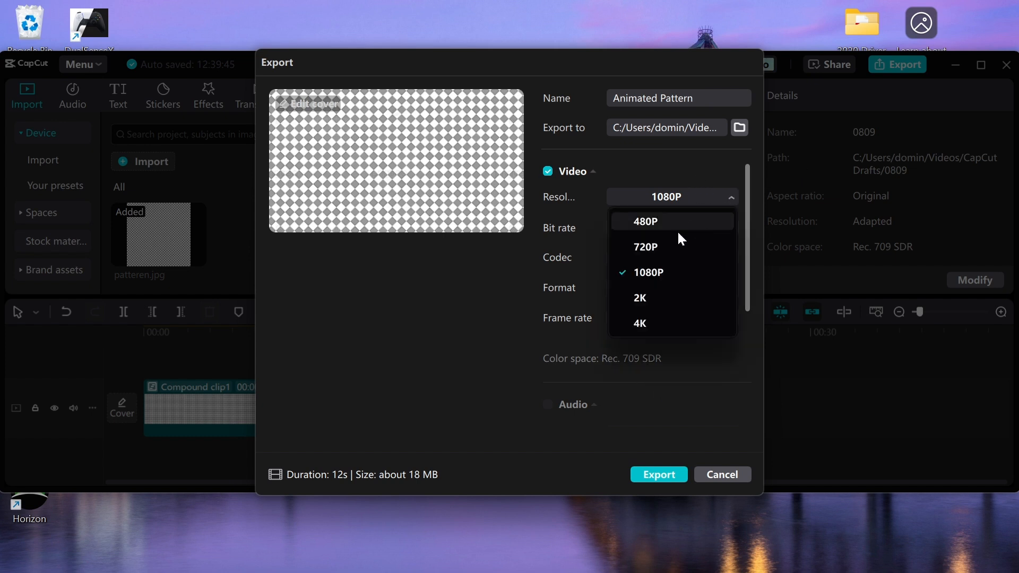
{"action": "left_click", "coordinate": [731, 198]}
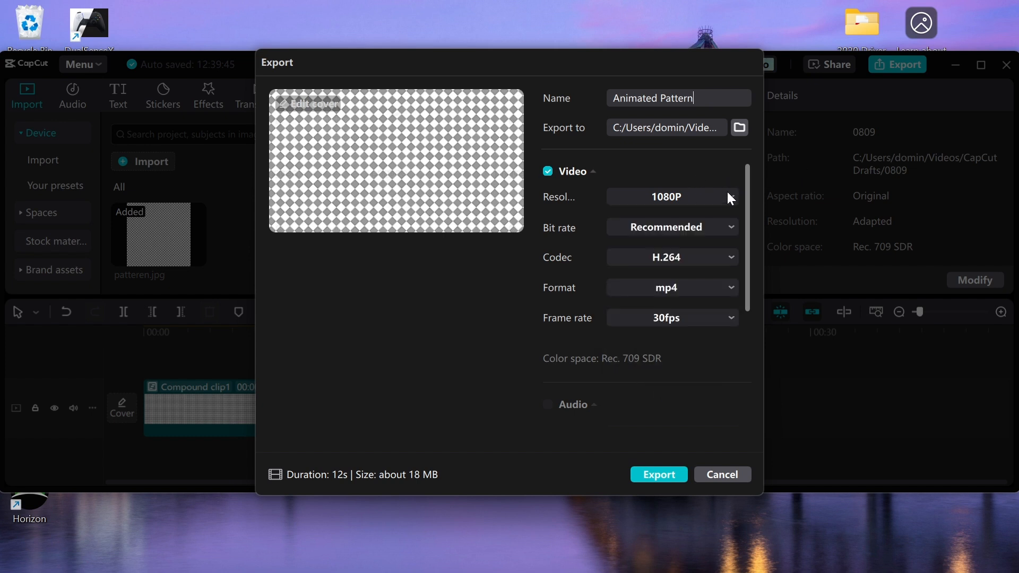
{"action": "left_click", "coordinate": [708, 314]}
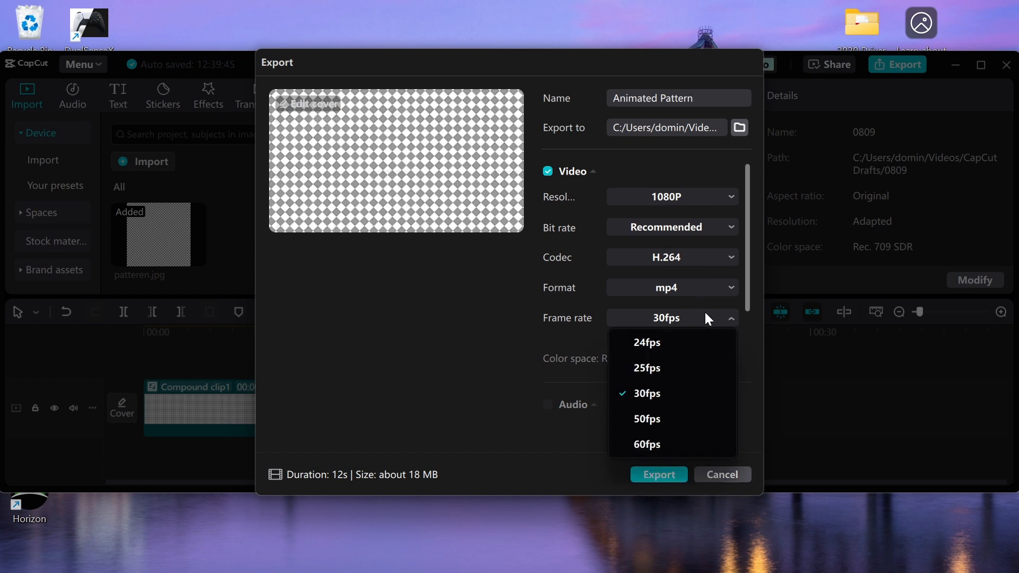
{"action": "left_click", "coordinate": [657, 444]}
{"action": "left_click", "coordinate": [672, 476]}
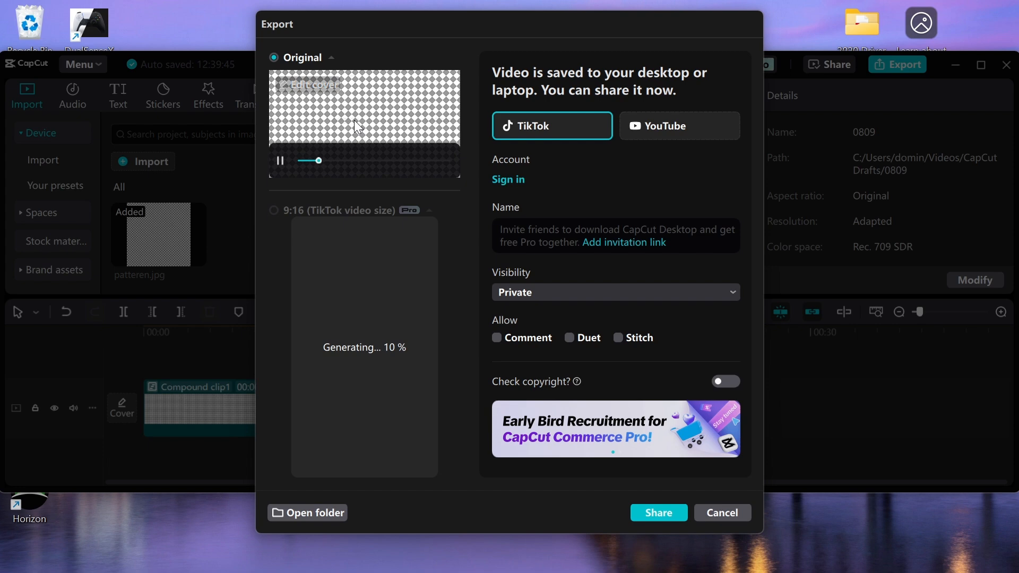
Close the export window and set the checkered pattern compound clip's blend mode to Overlay
{"action": "left_click", "coordinate": [723, 509]}
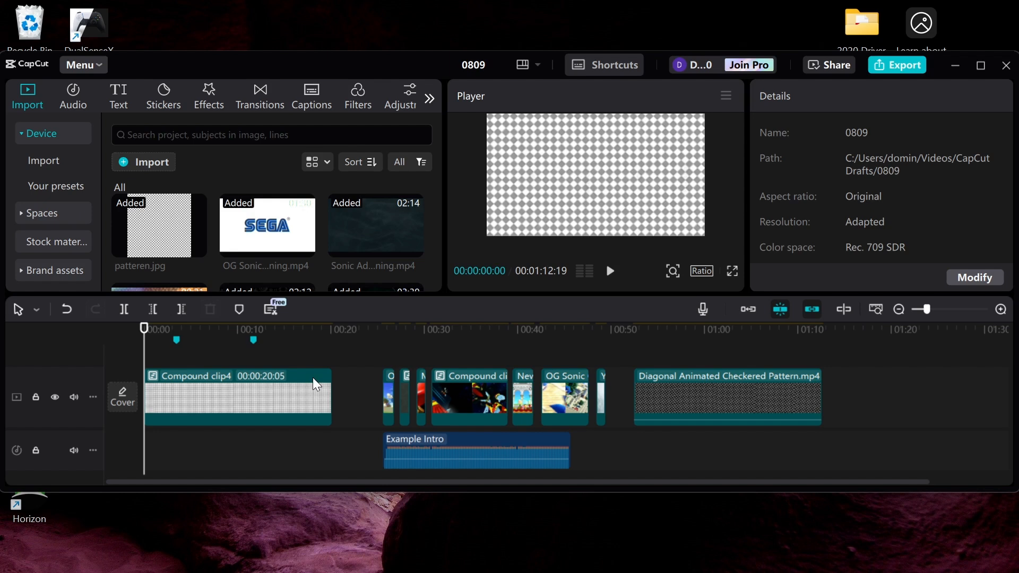
{"action": "left_click", "coordinate": [291, 398]}
{"action": "scroll", "coordinate": [815, 234], "scroll_direction": "down", "scroll_amount": 5}
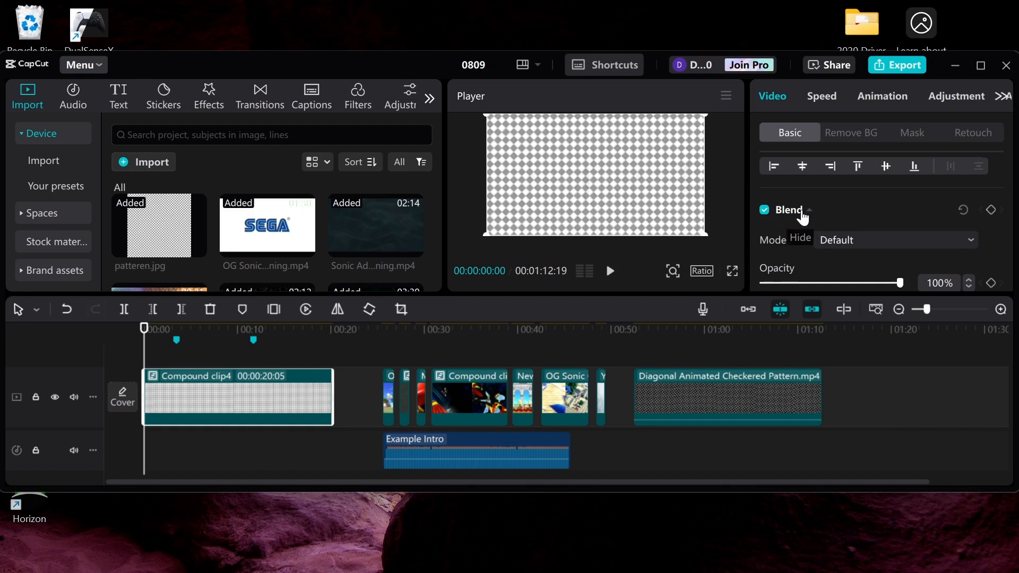
{"action": "left_click", "coordinate": [903, 238]}
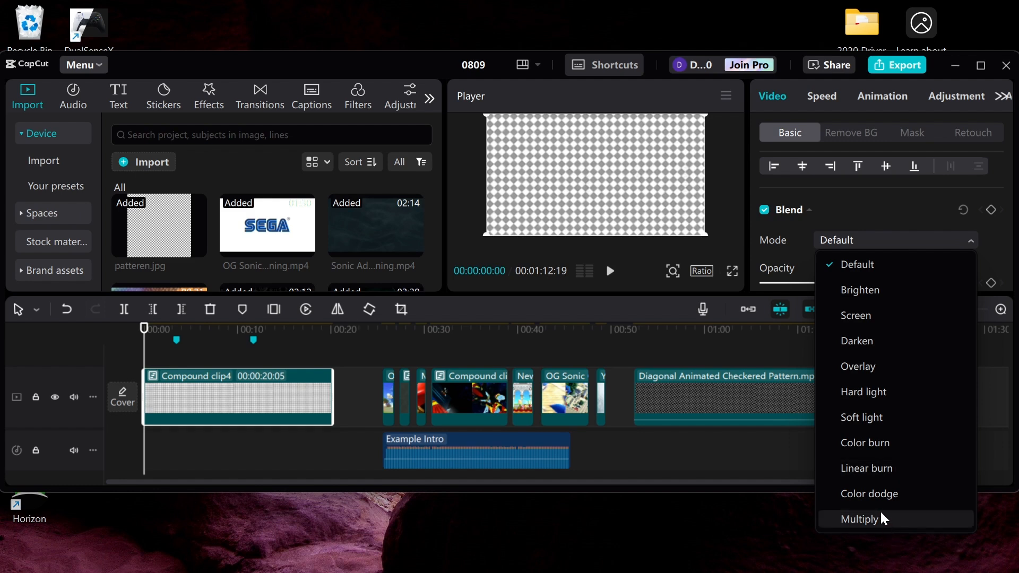
{"action": "left_click", "coordinate": [886, 369]}
{"action": "scroll", "coordinate": [935, 266], "scroll_direction": "down", "scroll_amount": 3}
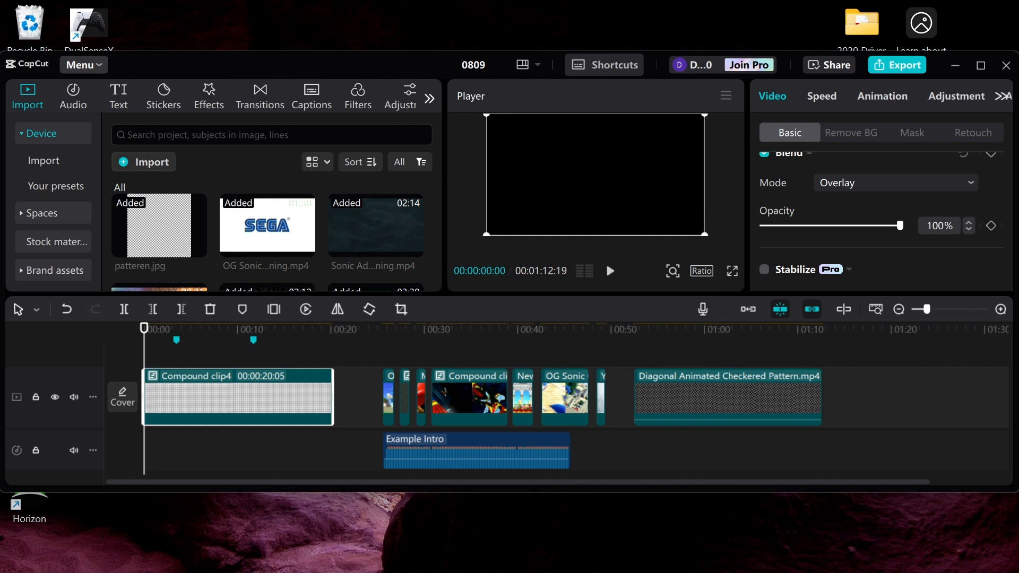
Set the pattern compound clip's opacity to 24%
{"action": "left_click", "coordinate": [935, 226]}
{"action": "type", "text": "68"}
{"action": "key", "text": "Return"}
{"action": "left_click", "coordinate": [936, 225]}
{"action": "type", "text": "70"}
{"action": "key", "text": "Return"}
{"action": "double_click", "coordinate": [935, 226]}
{"action": "type", "text": "22"}
{"action": "double_click", "coordinate": [936, 226]}
{"action": "type", "text": "24"}
{"action": "key", "text": "Return"}
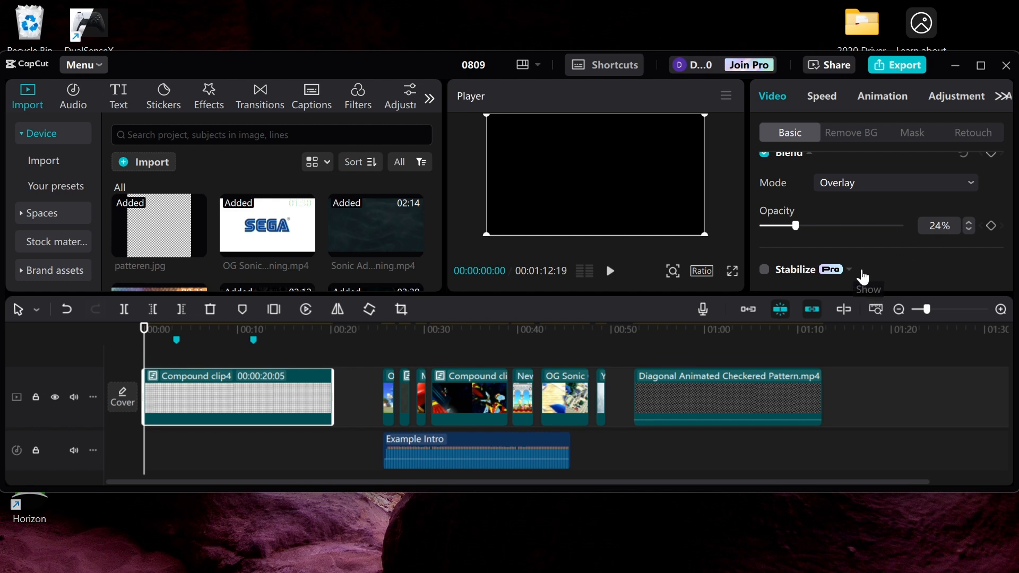
Put the pattern compound clip on a track above the main track and move the Example Intro audio to the timeline start
{"action": "left_click", "coordinate": [362, 396]}
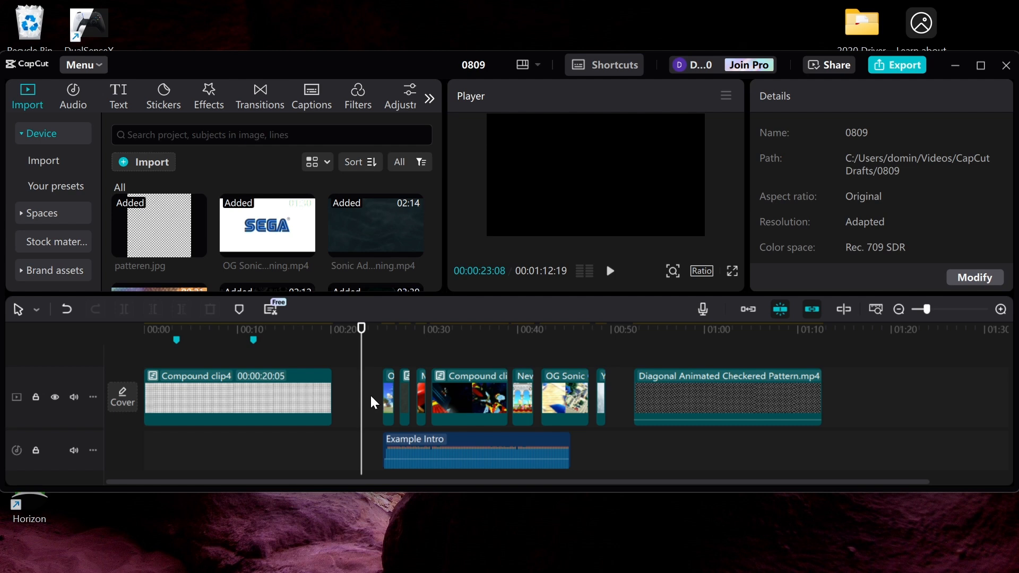
{"action": "scroll", "coordinate": [382, 392], "scroll_direction": "down", "scroll_amount": 1}
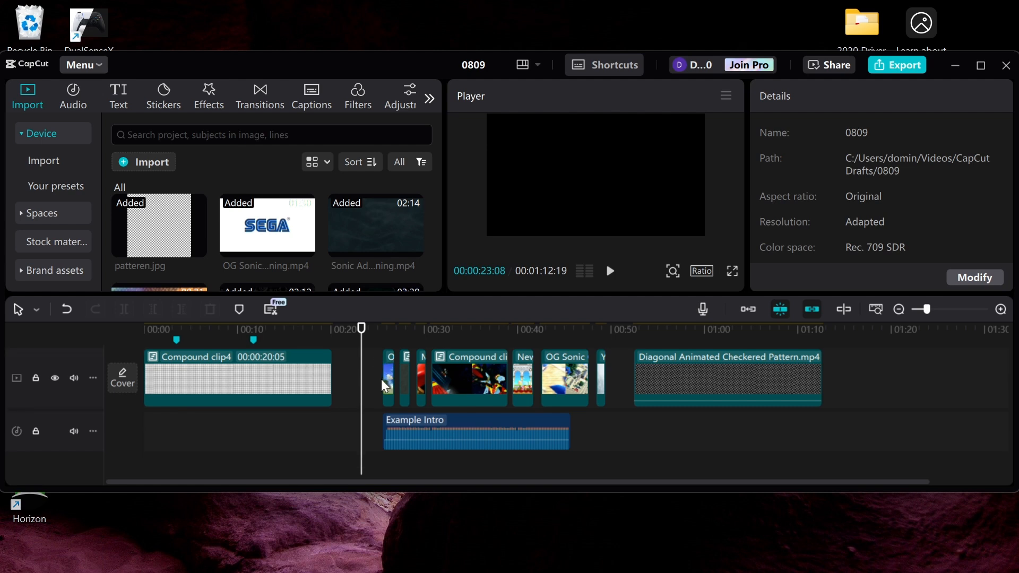
{"action": "mouse_move", "coordinate": [405, 438]}
{"action": "left_click_drag", "start_coordinate": [438, 420], "coordinate": [214, 375]}
{"action": "left_click", "coordinate": [327, 399]}
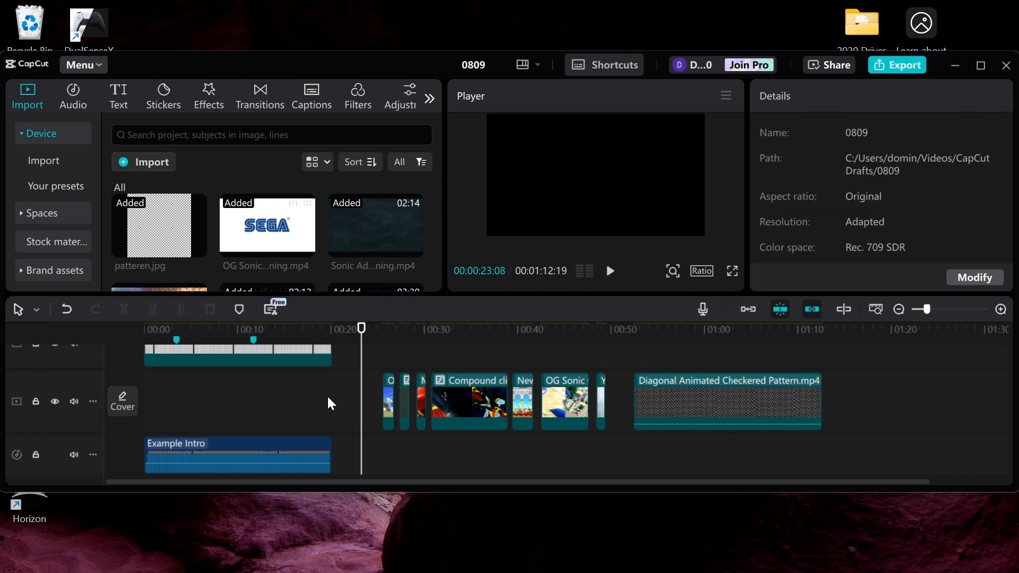
{"action": "left_click", "coordinate": [328, 399]}
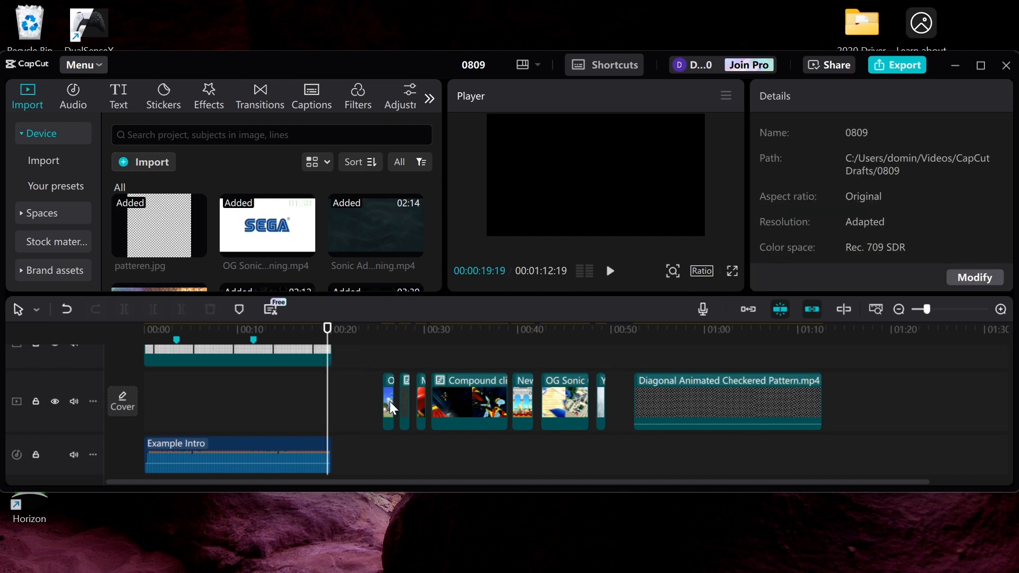
Move the first OG Sonic clip to the start of the main track beneath the pattern and return the playhead to the start
{"action": "left_click_drag", "start_coordinate": [390, 402], "coordinate": [153, 415]}
{"action": "left_click", "coordinate": [378, 398]}
{"action": "left_click", "coordinate": [1001, 309]}
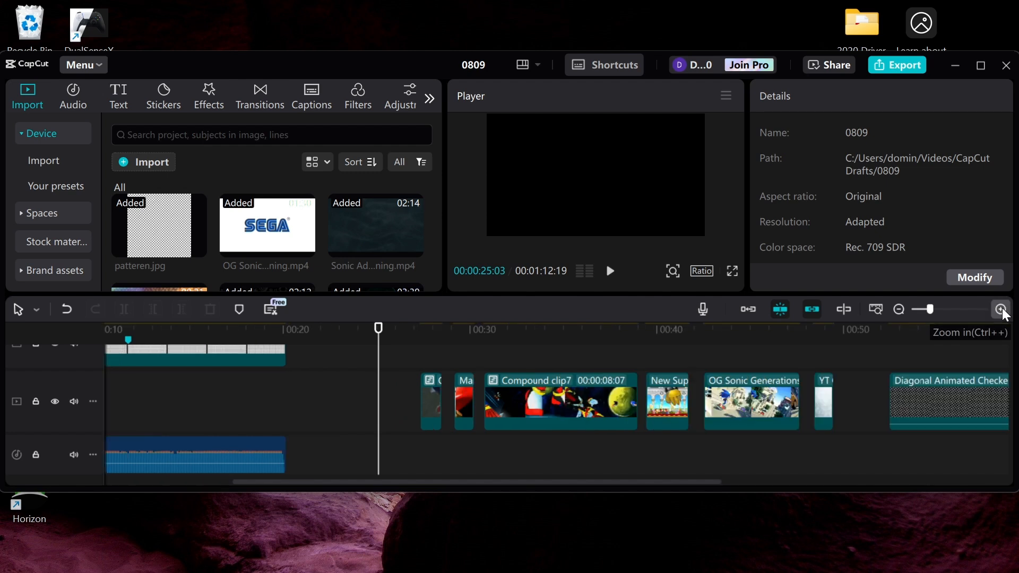
{"action": "left_click_drag", "start_coordinate": [467, 481], "coordinate": [315, 490]}
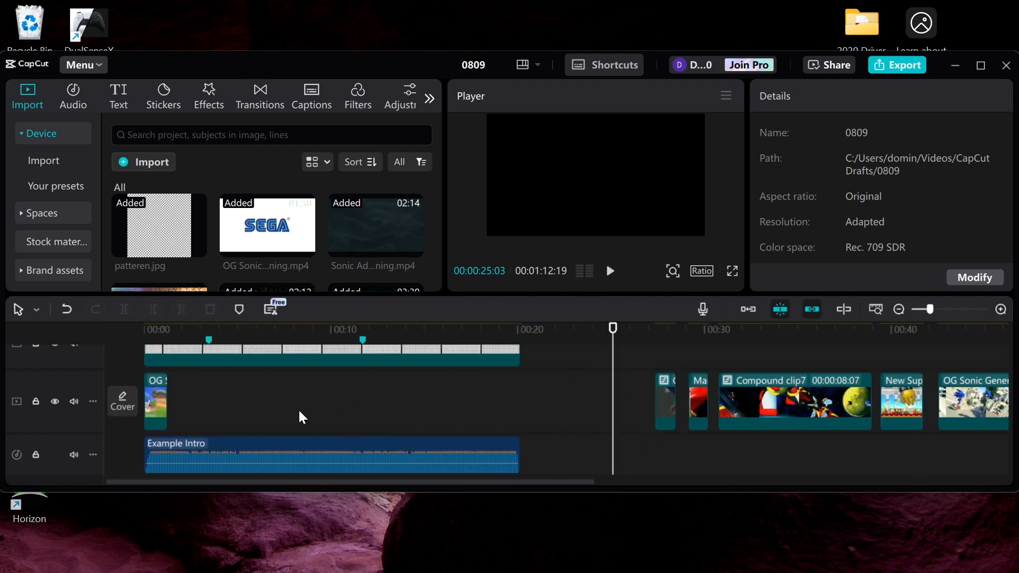
{"action": "left_click_drag", "start_coordinate": [298, 408], "coordinate": [127, 426]}
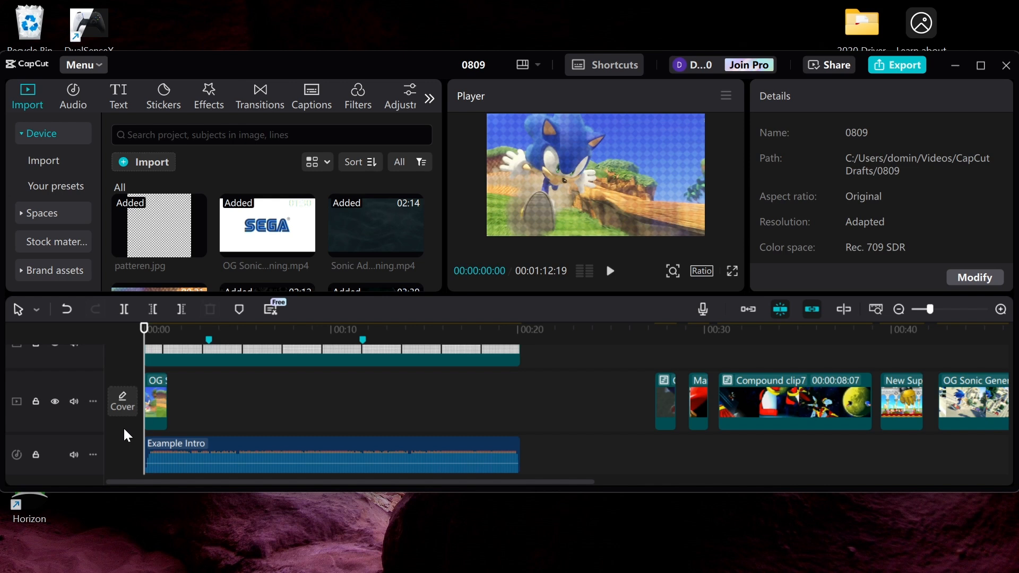
Apply a Fade In entrance animation lasting 0.7 s to the pattern compound clip
{"action": "left_click", "coordinate": [154, 356]}
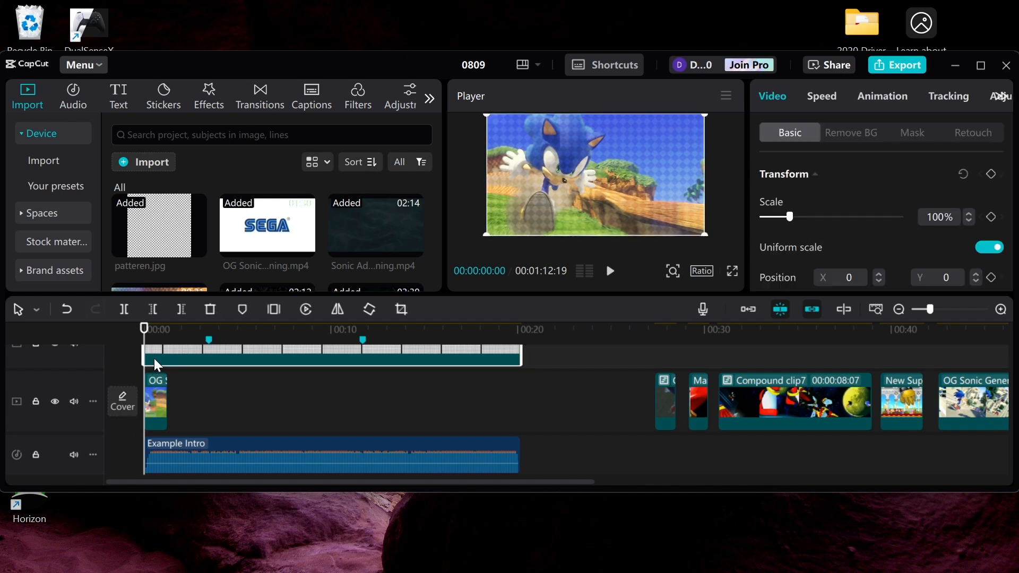
{"action": "left_click", "coordinate": [892, 96]}
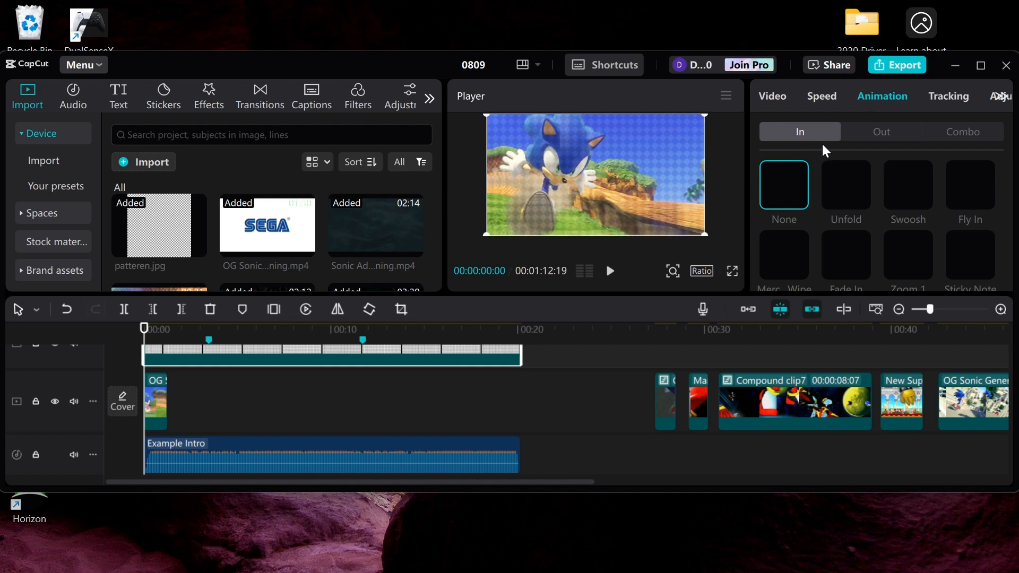
{"action": "scroll", "coordinate": [854, 175], "scroll_direction": "down", "scroll_amount": 1}
{"action": "left_click", "coordinate": [852, 188]}
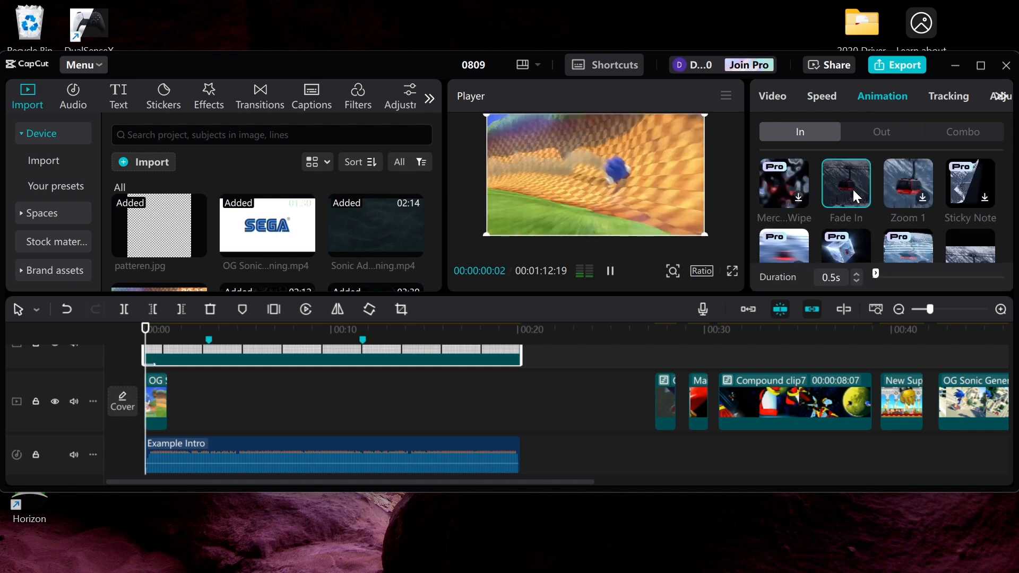
{"action": "left_click", "coordinate": [856, 275]}
{"action": "left_click", "coordinate": [856, 275]}
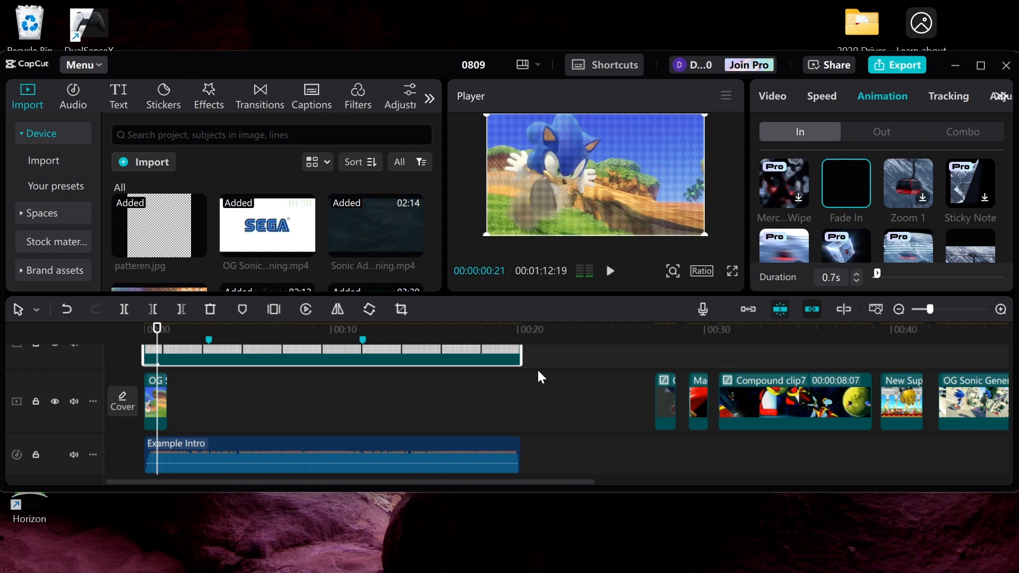
{"action": "left_click", "coordinate": [214, 387]}
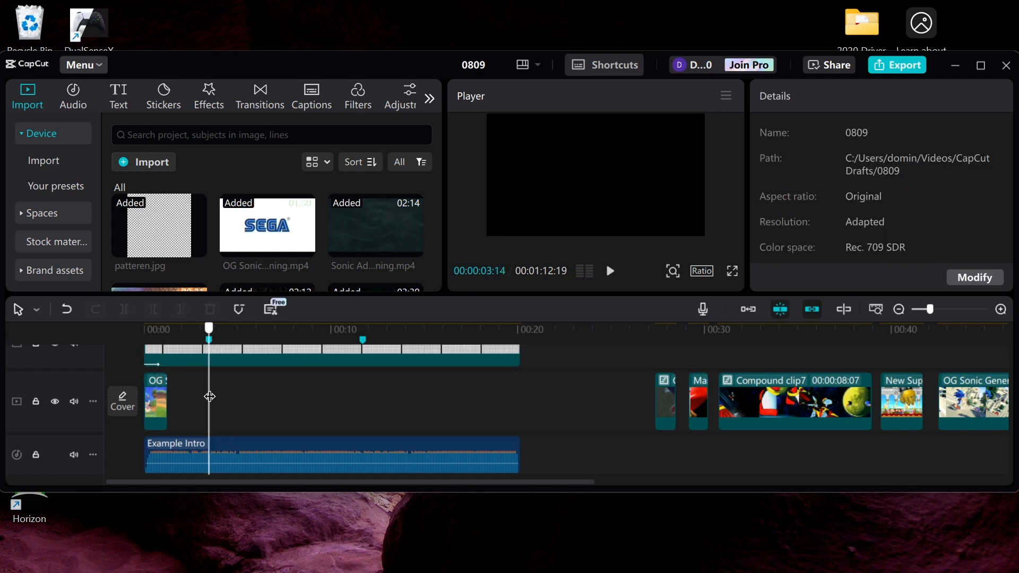
Apply a Fade In entrance animation lasting 0.5 s to the OG Sonic clip at the start of the main track
{"action": "left_click", "coordinate": [157, 398]}
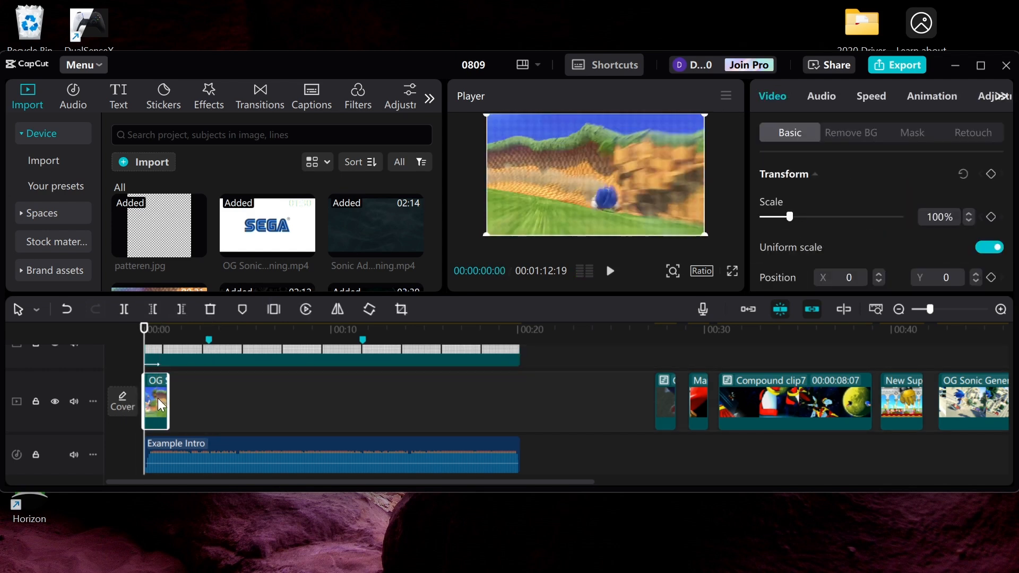
{"action": "left_click", "coordinate": [925, 99]}
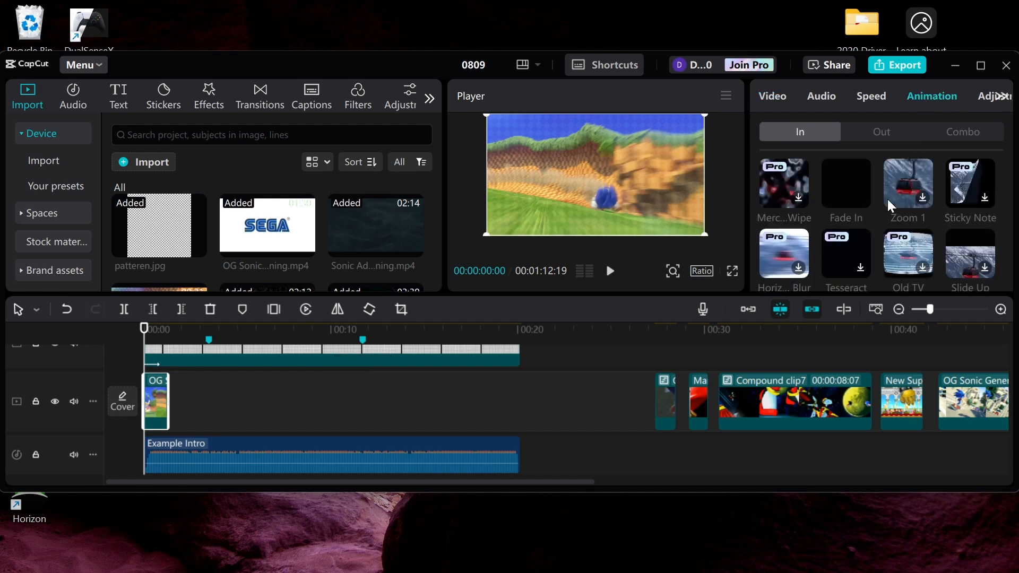
{"action": "left_click", "coordinate": [845, 188]}
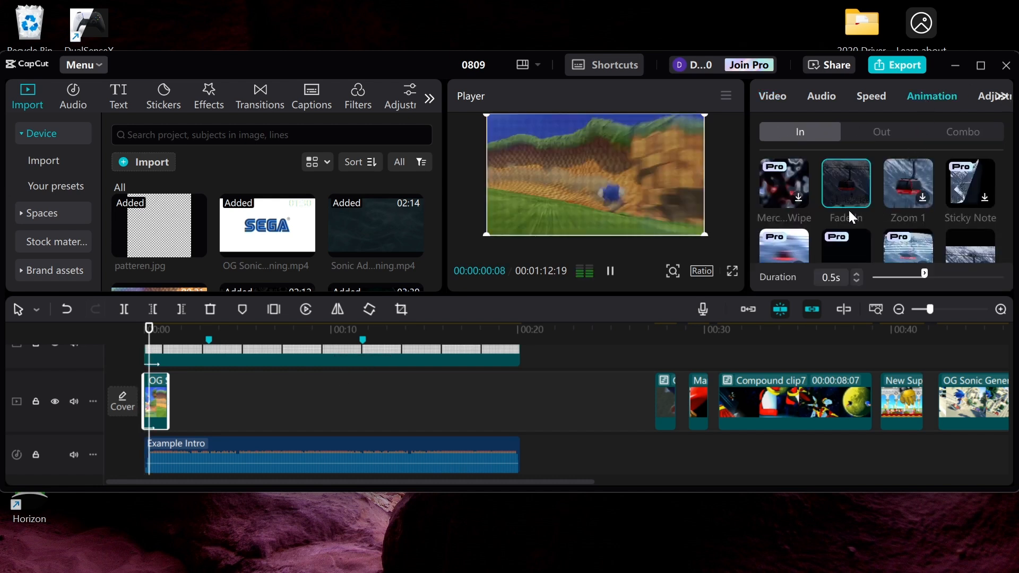
{"action": "left_click", "coordinate": [294, 394]}
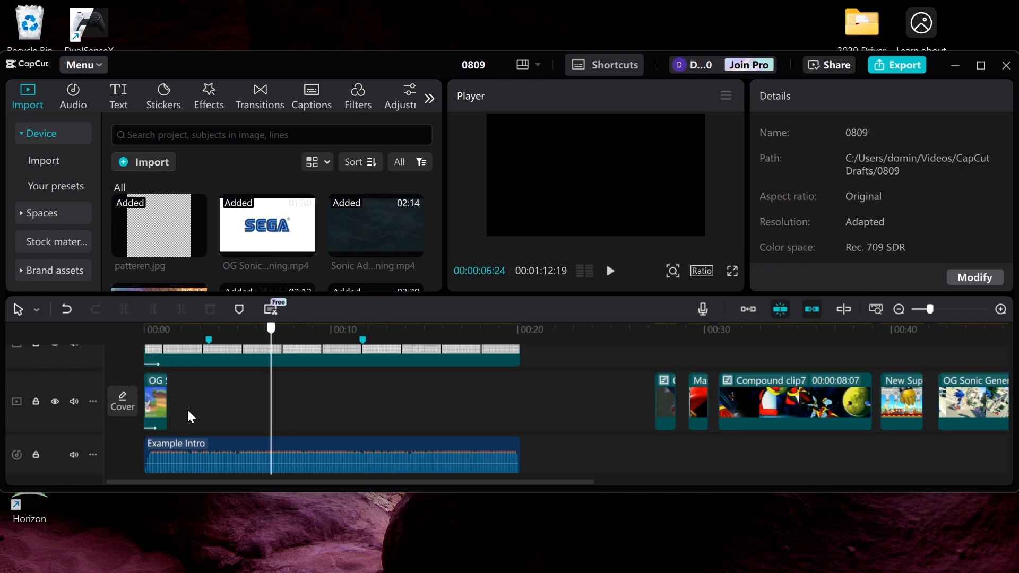
Add a short fade-in to the start of the Example Intro audio clip
{"action": "left_click", "coordinate": [178, 442]}
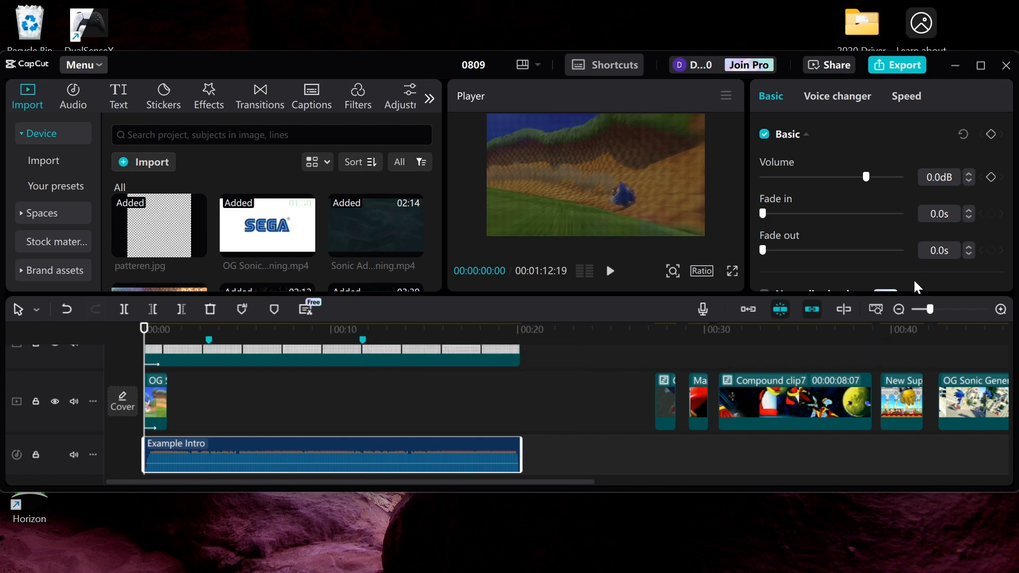
{"action": "left_click", "coordinate": [970, 210]}
{"action": "left_click", "coordinate": [970, 210]}
{"action": "left_click", "coordinate": [970, 211]}
{"action": "left_click", "coordinate": [969, 210]}
{"action": "left_click", "coordinate": [969, 210]}
{"action": "left_click", "coordinate": [969, 210]}
{"action": "left_click", "coordinate": [211, 409]}
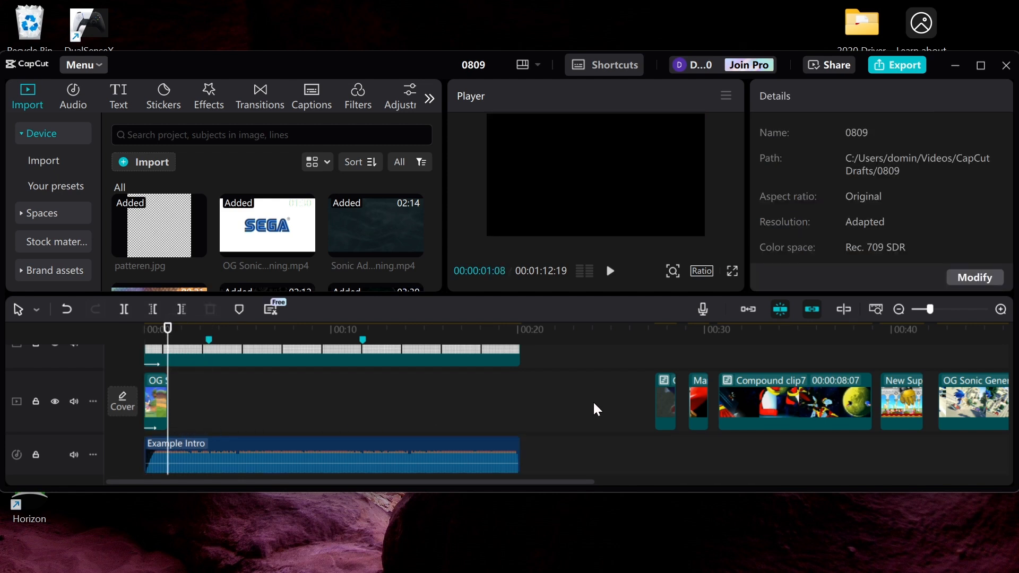
Place the next two short clips end to end directly after the first OG Sonic clip on the main track
{"action": "left_click_drag", "start_coordinate": [668, 396], "coordinate": [184, 409]}
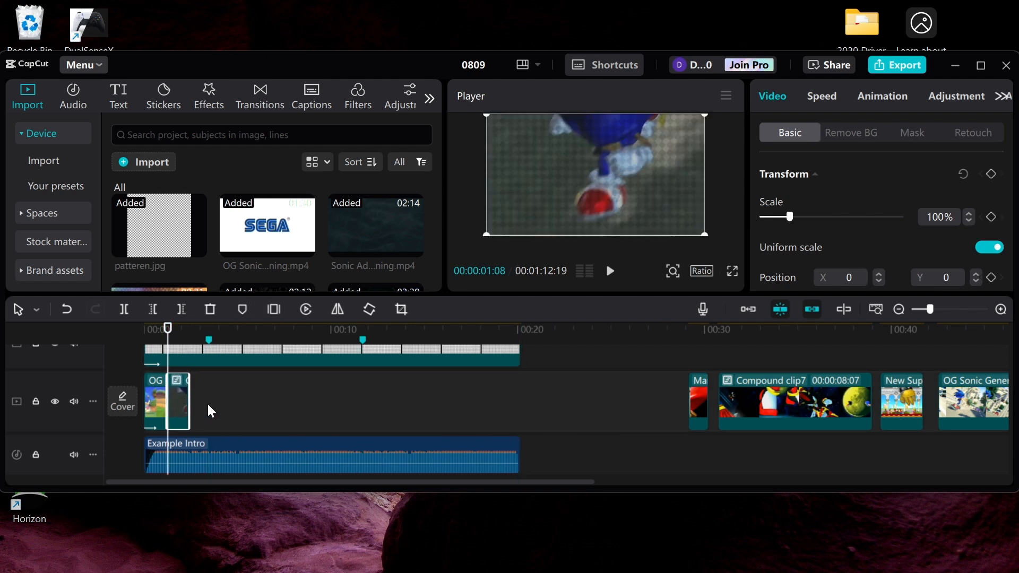
{"action": "left_click", "coordinate": [208, 400]}
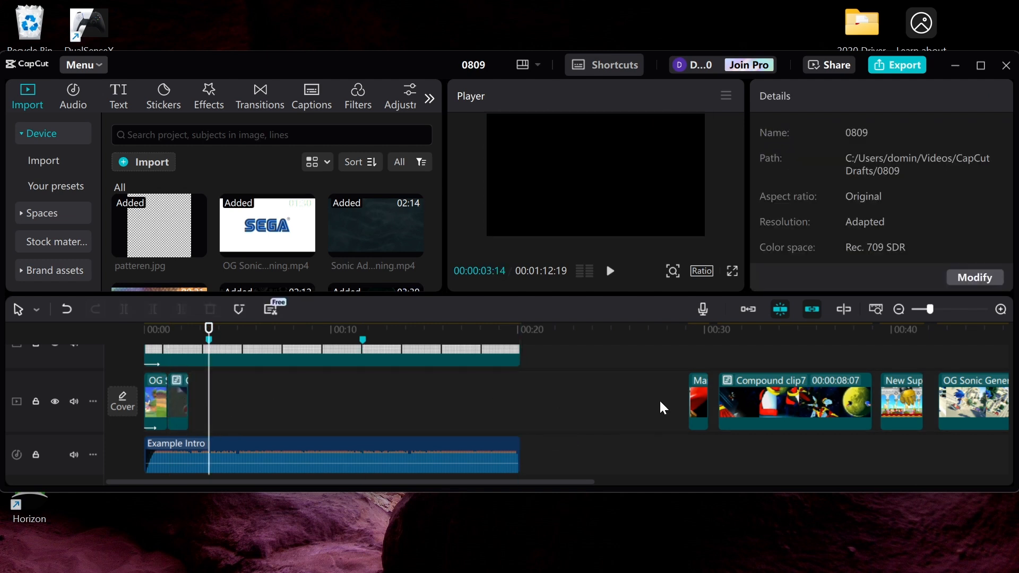
{"action": "left_click_drag", "start_coordinate": [696, 393], "coordinate": [171, 419]}
{"action": "left_click", "coordinate": [233, 403]}
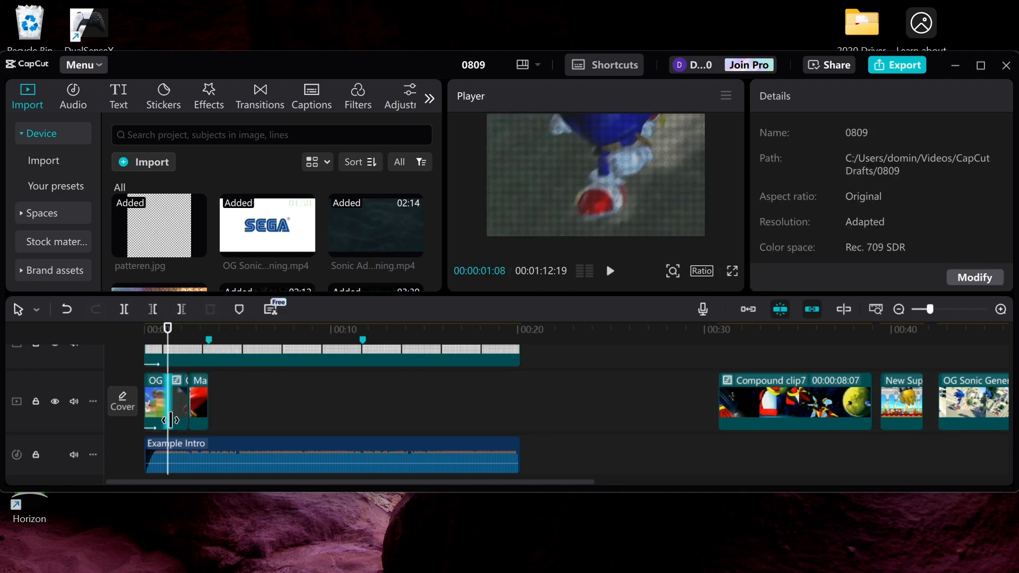
Browse the Overlay transitions and preview the Mix transition
{"action": "left_click", "coordinate": [255, 96]}
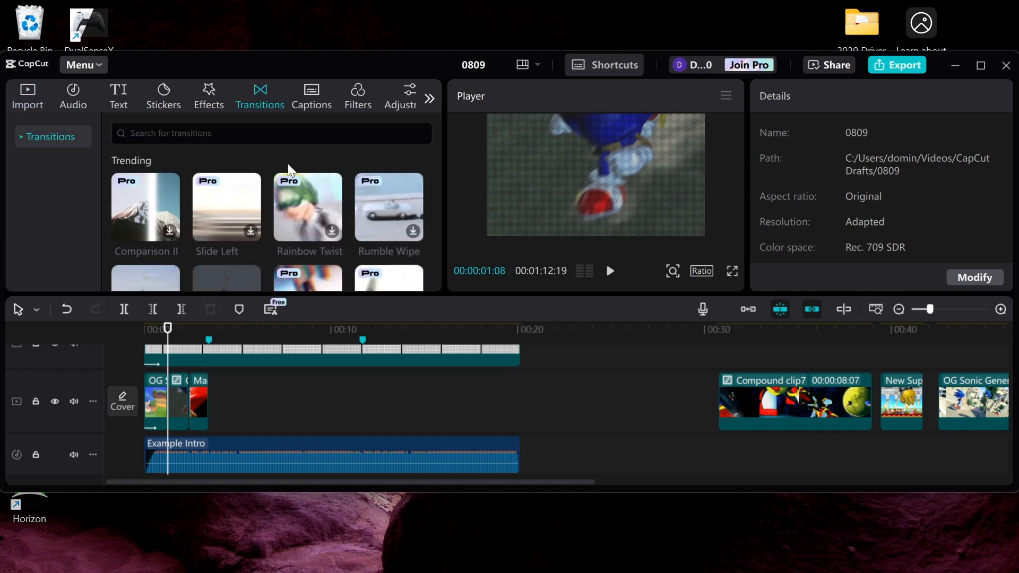
{"action": "left_click", "coordinate": [18, 133]}
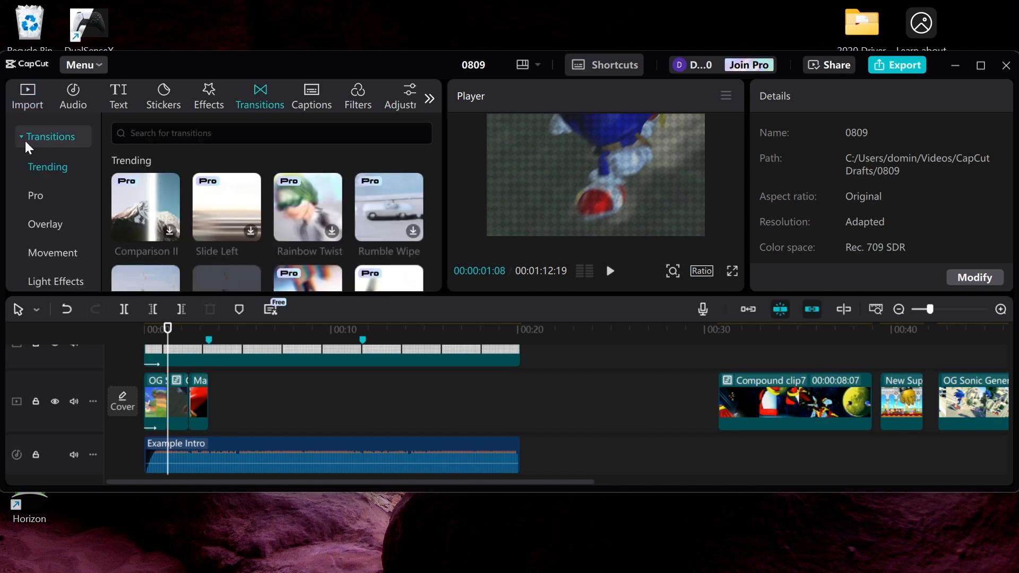
{"action": "left_click", "coordinate": [59, 224]}
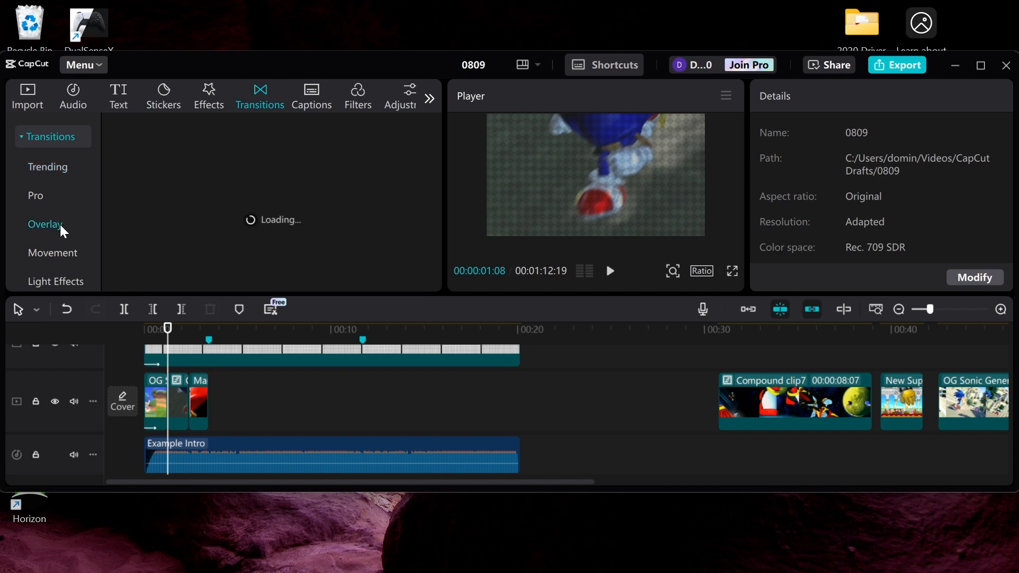
{"action": "scroll", "coordinate": [185, 195], "scroll_direction": "down", "scroll_amount": 1}
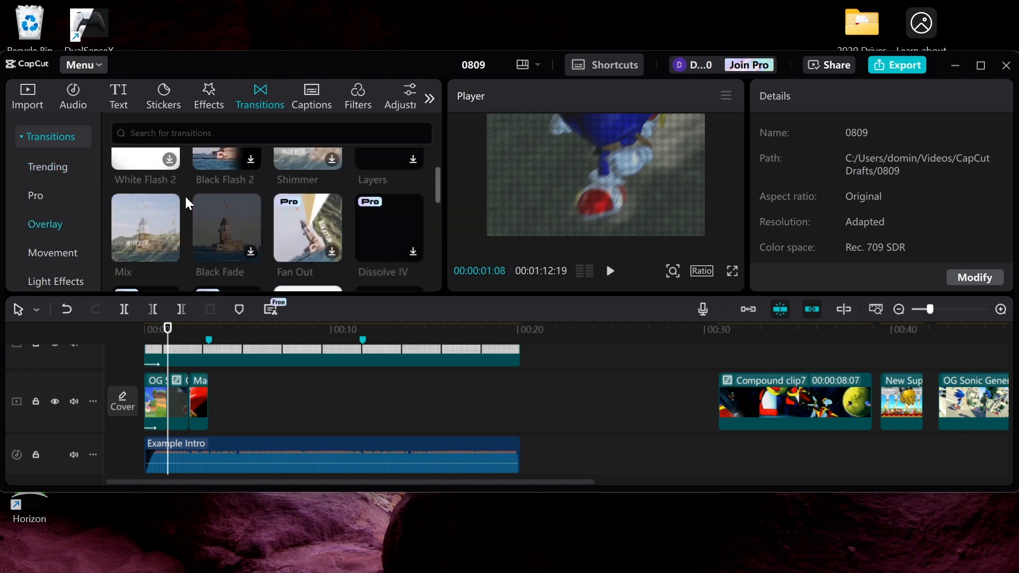
{"action": "scroll", "coordinate": [185, 195], "scroll_direction": "down", "scroll_amount": 1}
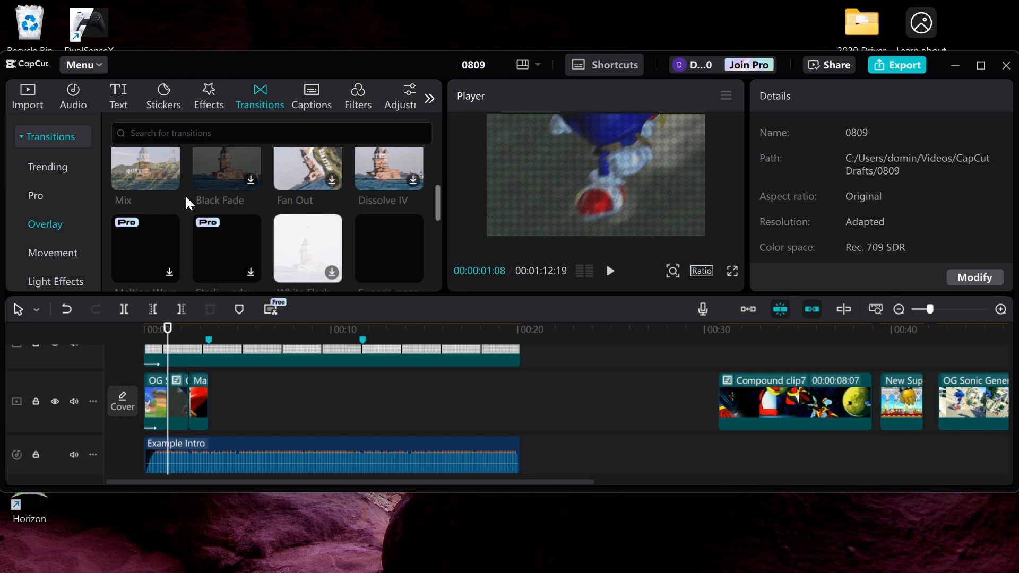
{"action": "scroll", "coordinate": [185, 197], "scroll_direction": "up", "scroll_amount": 1}
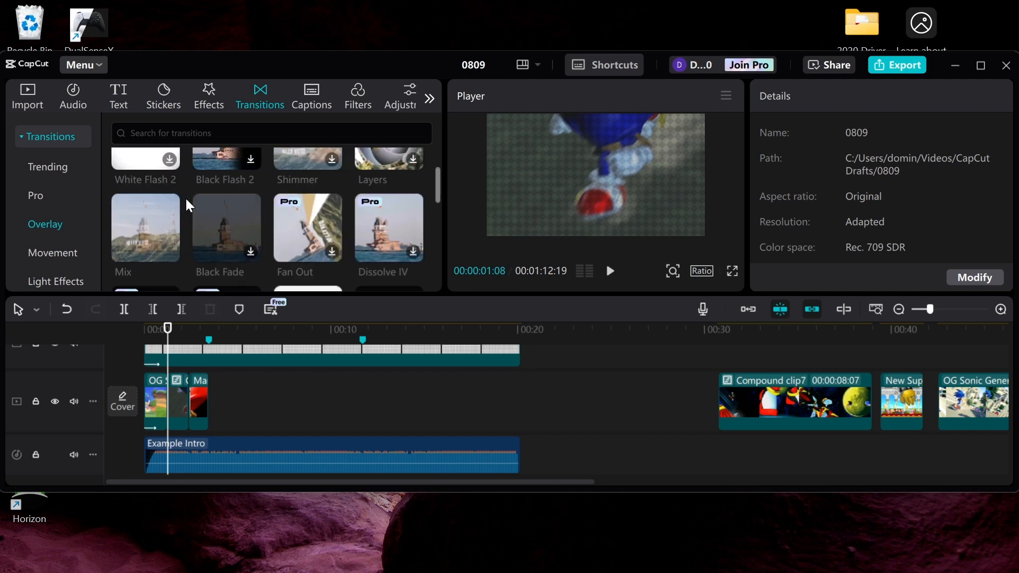
{"action": "scroll", "coordinate": [185, 196], "scroll_direction": "down", "scroll_amount": 1}
{"action": "left_click", "coordinate": [150, 179]}
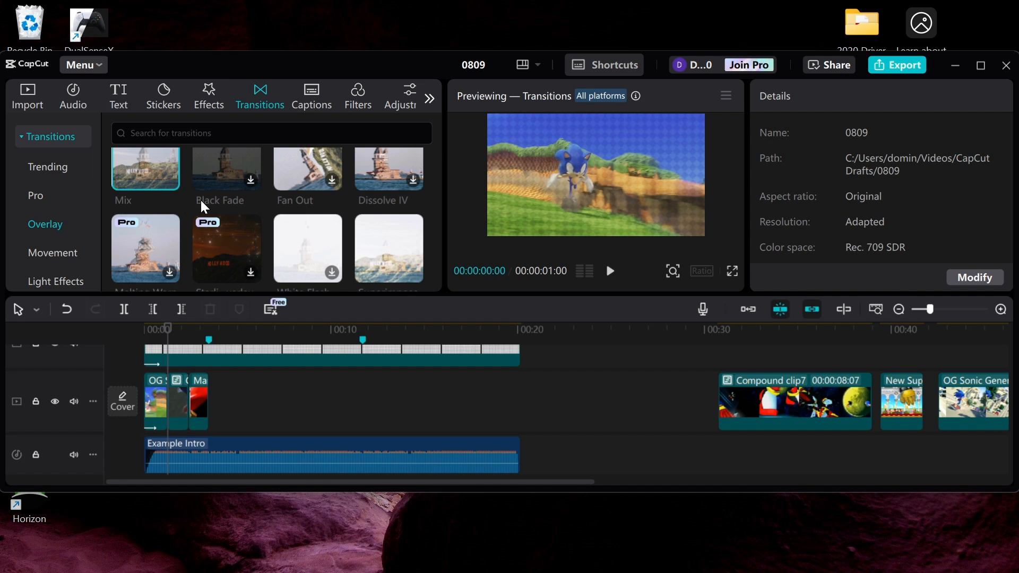
{"action": "scroll", "coordinate": [231, 206], "scroll_direction": "down", "scroll_amount": 2}
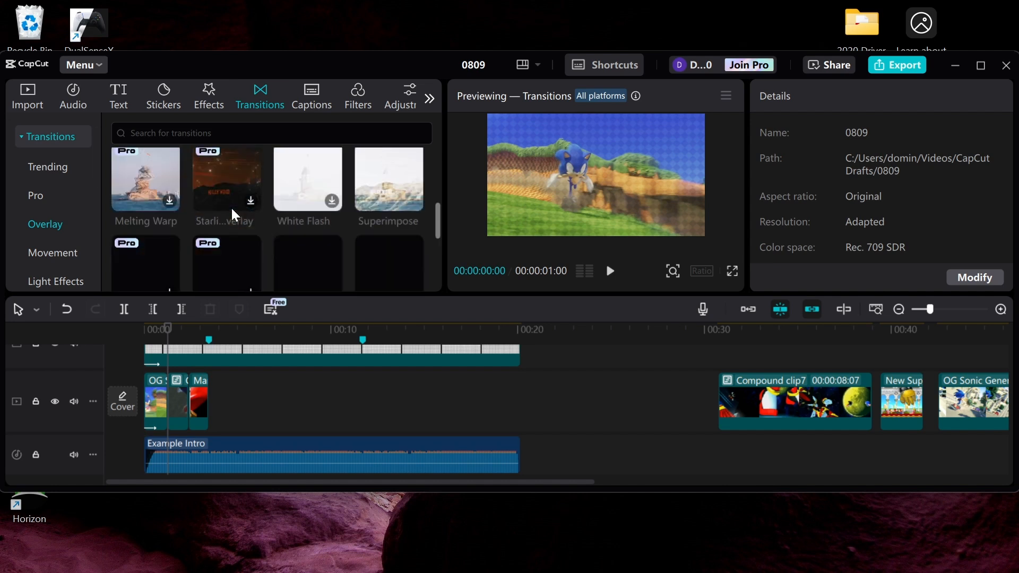
{"action": "scroll", "coordinate": [240, 212], "scroll_direction": "down", "scroll_amount": 2}
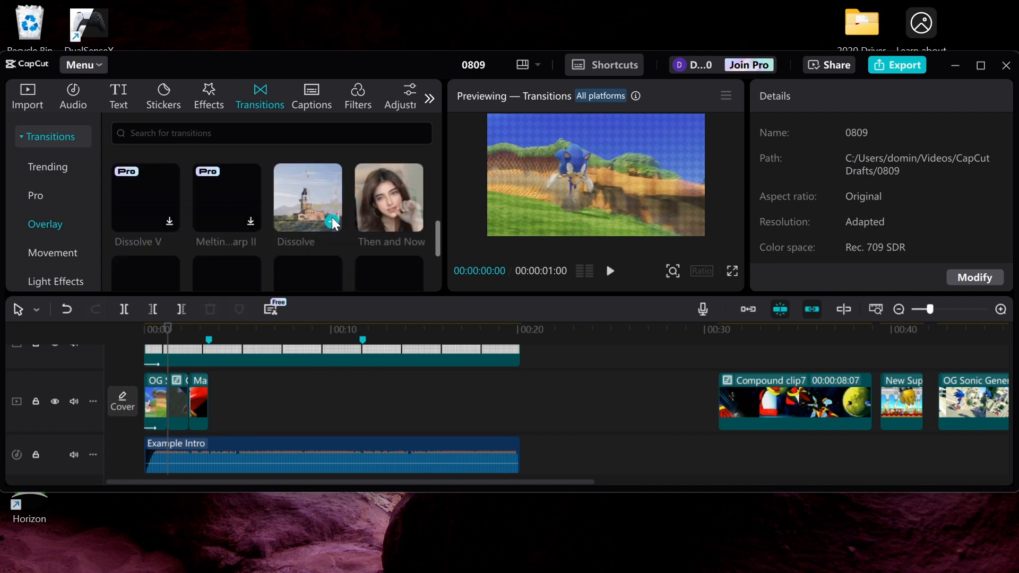
Apply the Then and Now transition with a 0.5 s duration between the first OG Sonic clip and the second clip on the main track
{"action": "left_click", "coordinate": [384, 209]}
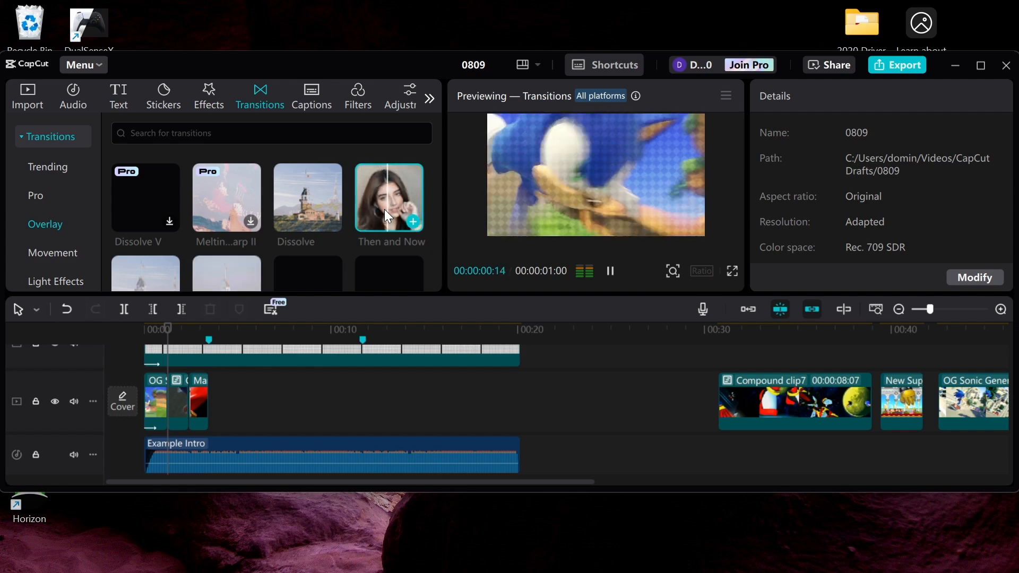
{"action": "left_click_drag", "start_coordinate": [385, 209], "coordinate": [162, 405]}
{"action": "left_click", "coordinate": [305, 197]}
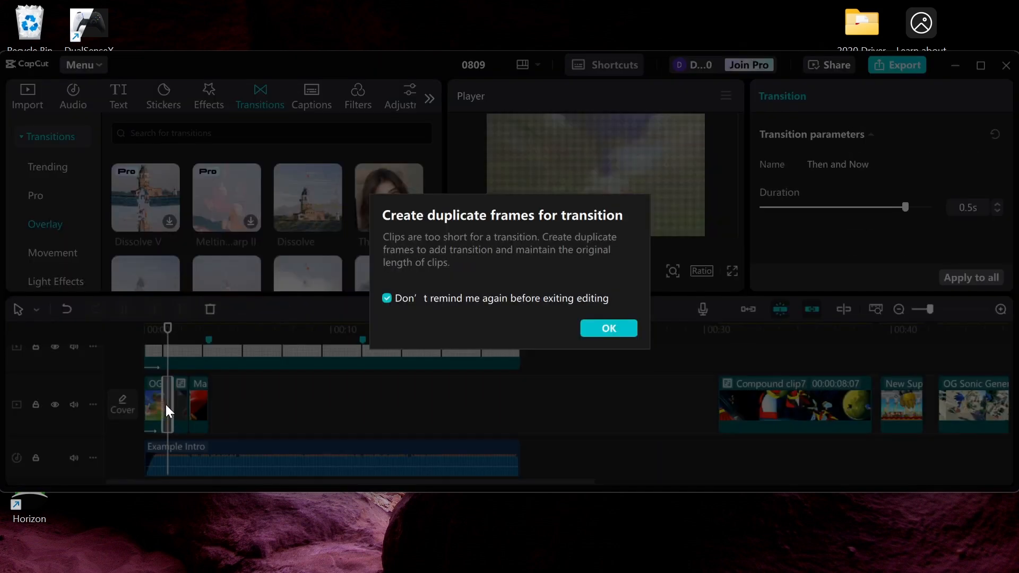
{"action": "left_click", "coordinate": [610, 330]}
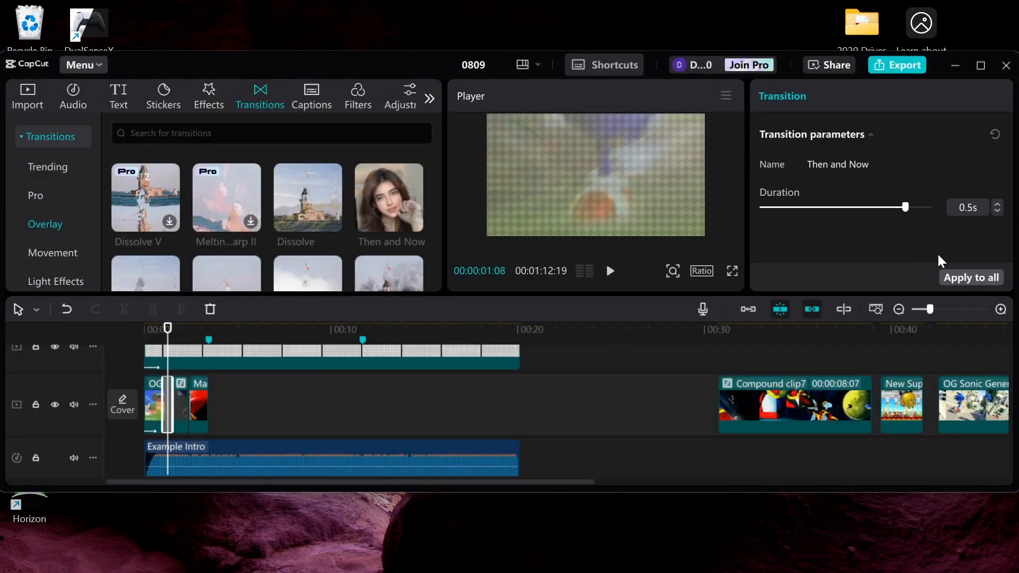
{"action": "left_click", "coordinate": [999, 208]}
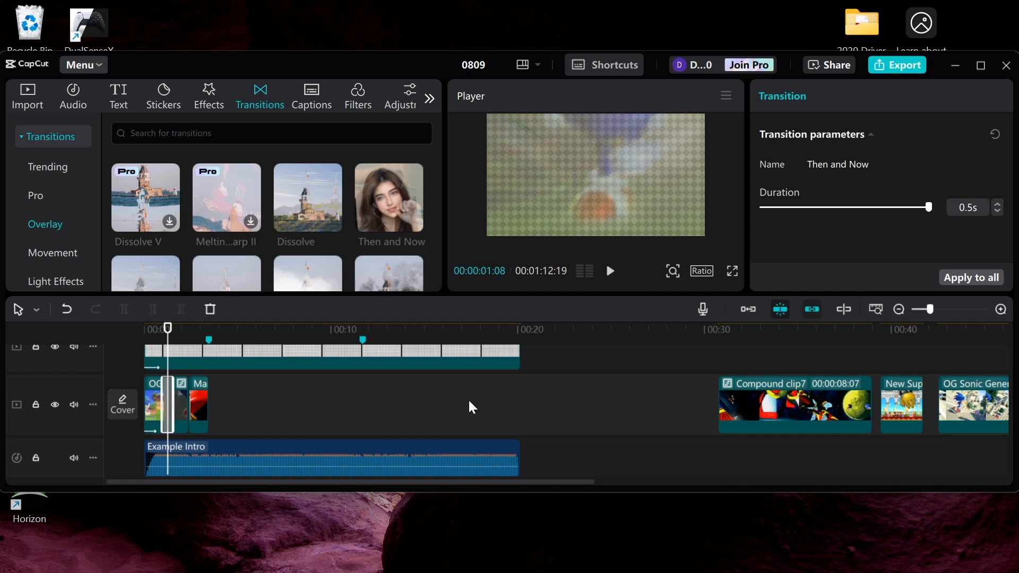
Apply the Then and Now transition between the second and third clips on the main track
{"action": "left_click", "coordinate": [257, 395]}
{"action": "left_click_drag", "start_coordinate": [242, 411], "coordinate": [189, 421]}
{"action": "left_click_drag", "start_coordinate": [373, 229], "coordinate": [157, 416]}
{"action": "left_click", "coordinate": [229, 396]}
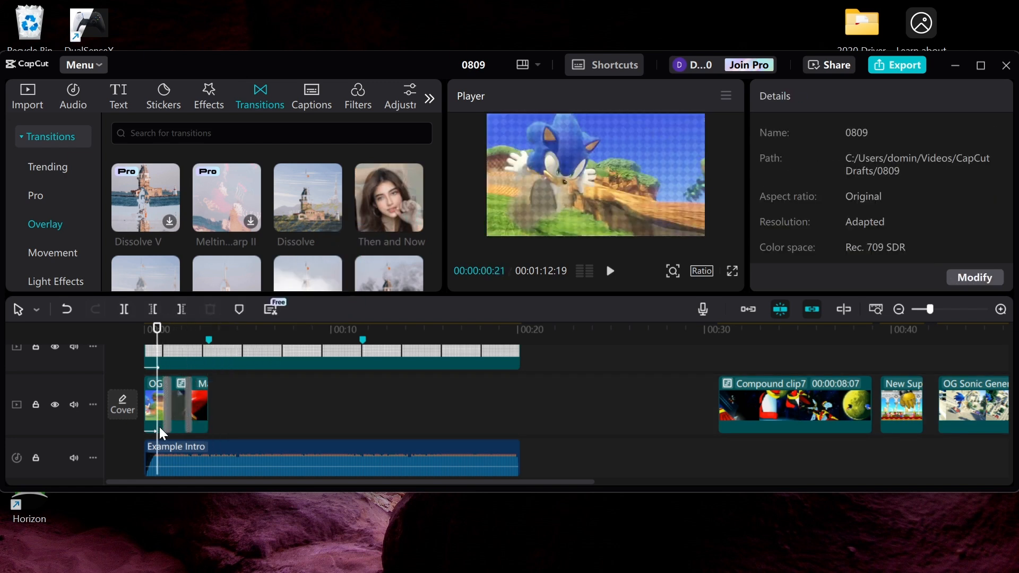
Disable the Example Intro audio clip and play the opening transitions from the start of the timeline
{"action": "left_click", "coordinate": [179, 447]}
{"action": "left_click", "coordinate": [240, 407]}
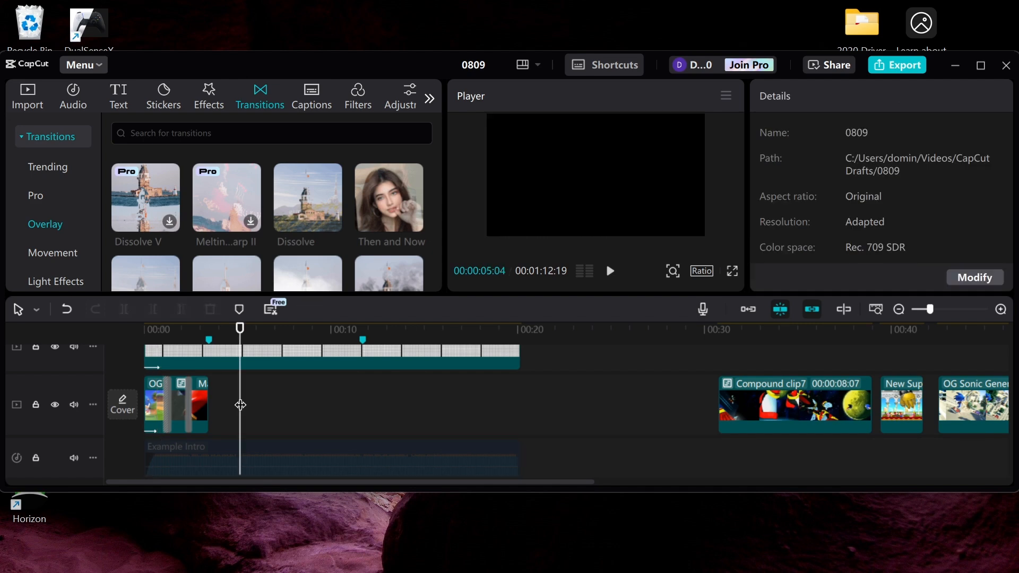
{"action": "left_click", "coordinate": [146, 334]}
{"action": "key", "text": "space"}
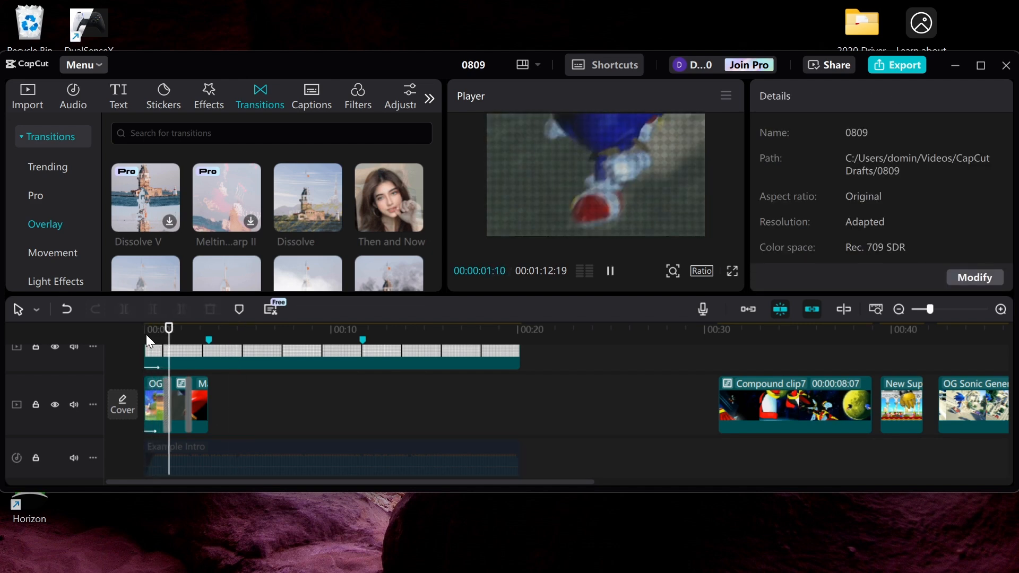
{"action": "key", "text": "space"}
{"action": "left_click", "coordinate": [167, 329]}
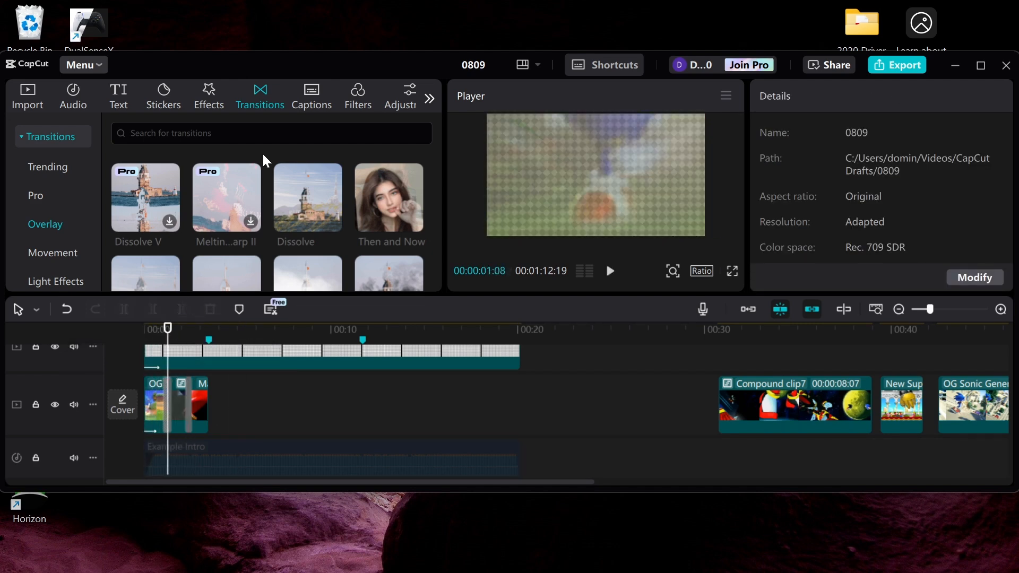
Search the audio library for "whoosh sound effect" and preview swish_whoosh (large)(794558)
{"action": "left_click", "coordinate": [204, 93]}
{"action": "left_click", "coordinate": [84, 99]}
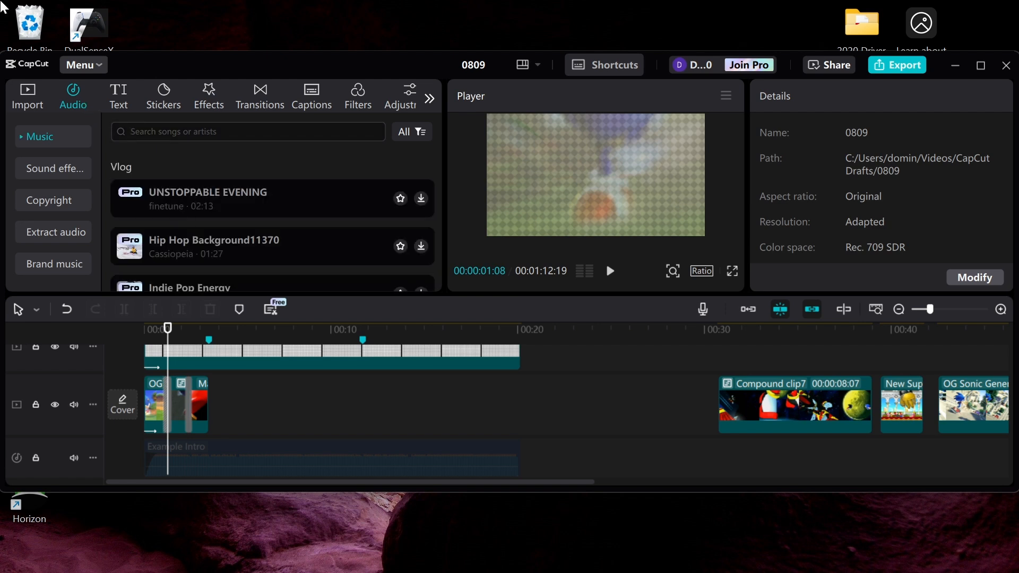
{"action": "type", "text": "whoosh"}
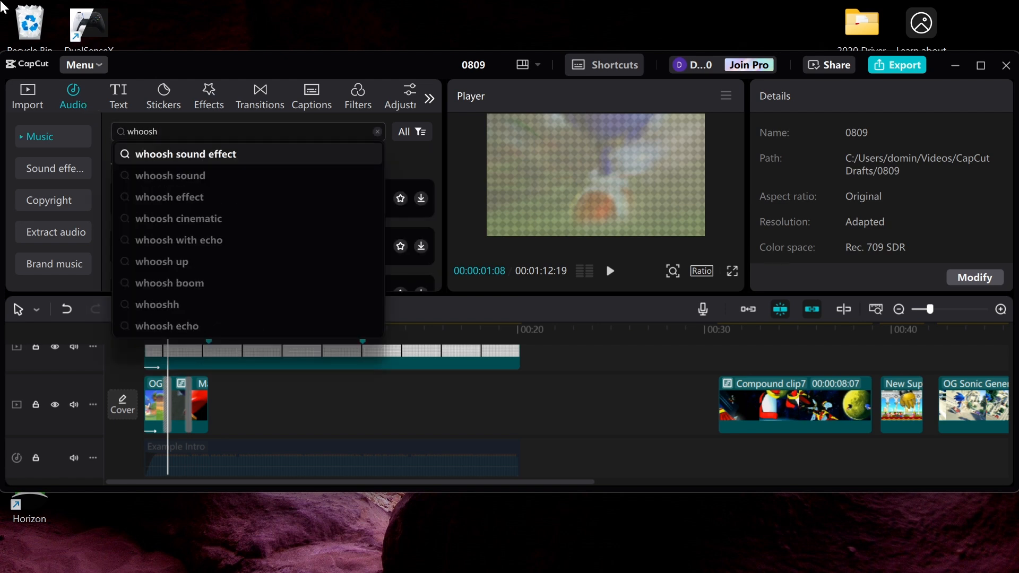
{"action": "left_click", "coordinate": [249, 161]}
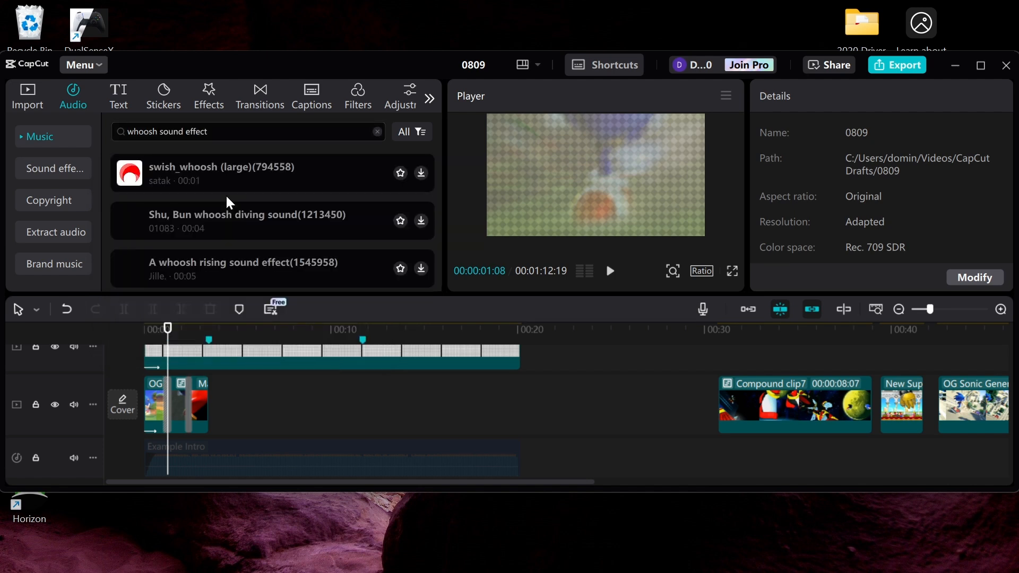
{"action": "left_click", "coordinate": [321, 175]}
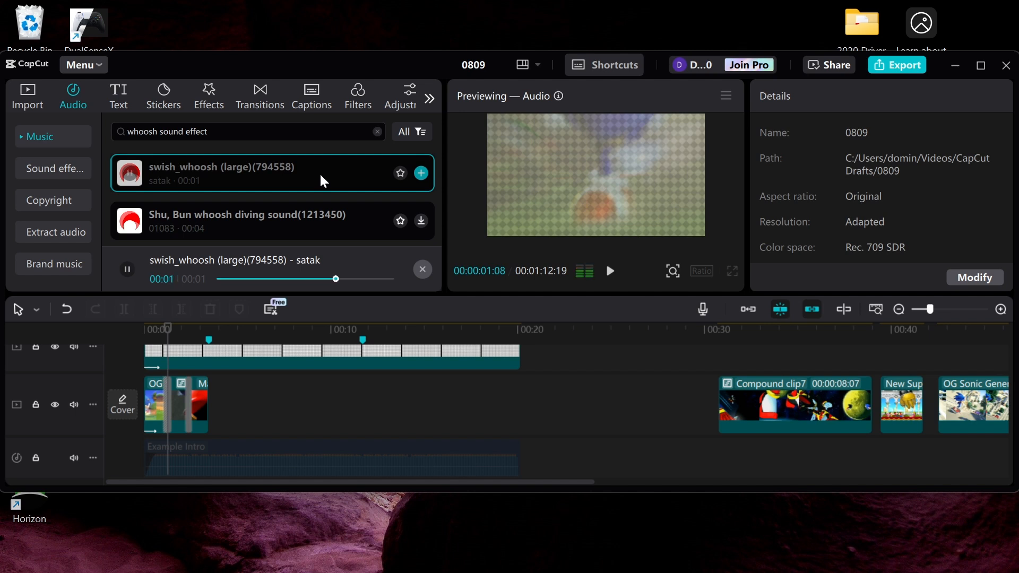
Place the swish_whoosh (large) sound on a new audio track under the first transition and play it back
{"action": "left_click_drag", "start_coordinate": [278, 166], "coordinate": [160, 464]}
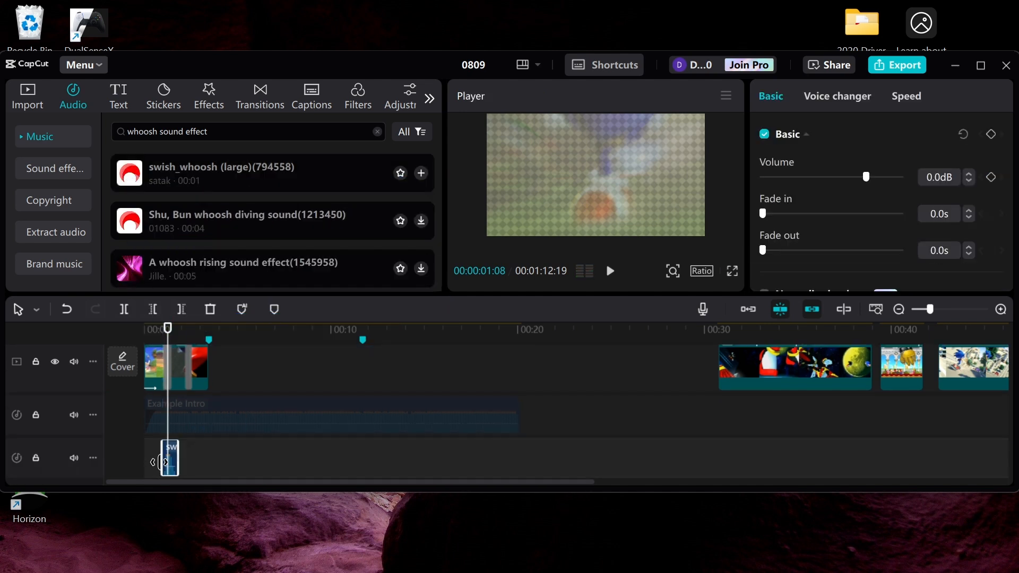
{"action": "left_click", "coordinate": [240, 364]}
{"action": "left_click_drag", "start_coordinate": [240, 364], "coordinate": [159, 402]}
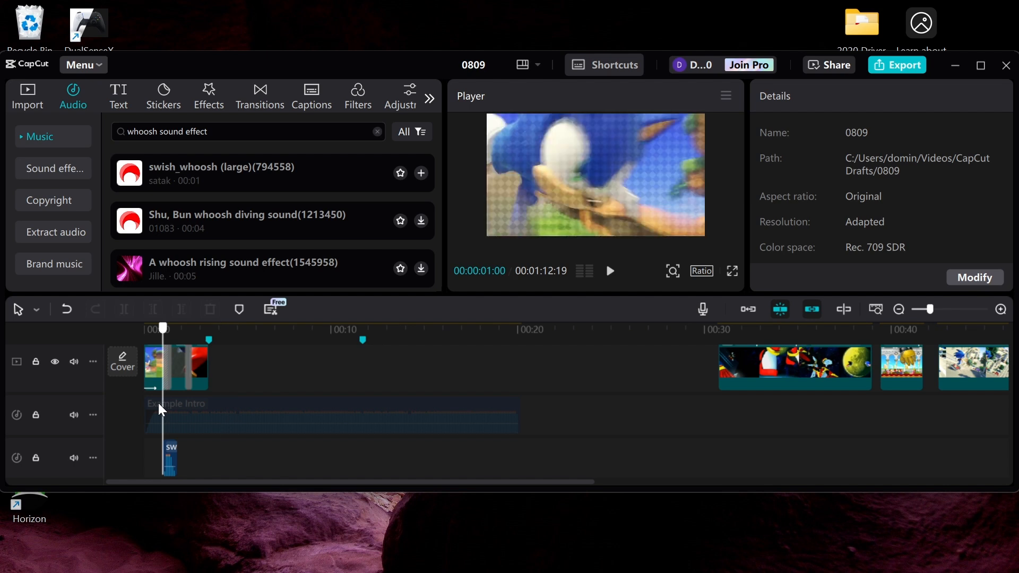
{"action": "key", "text": "space"}
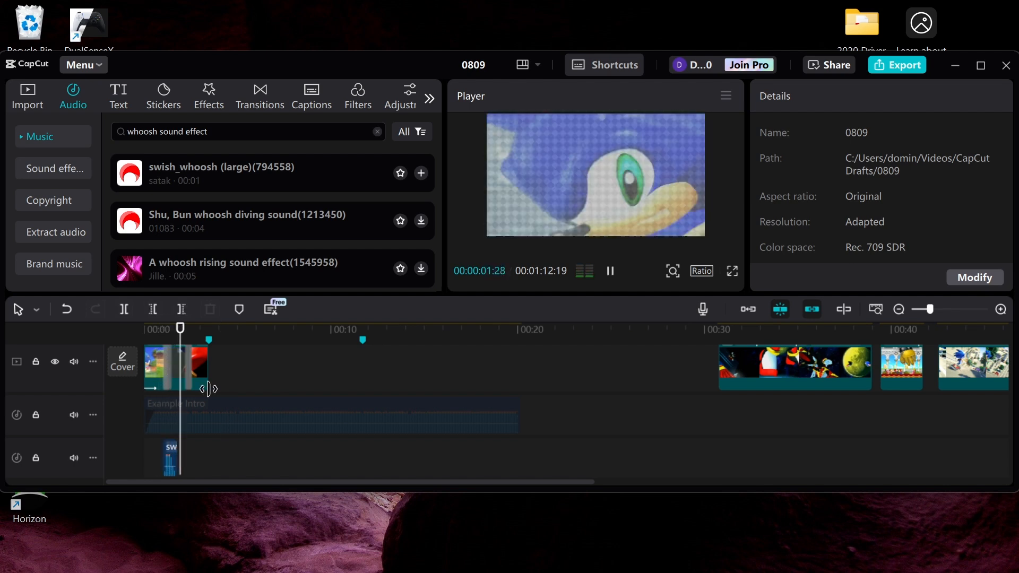
{"action": "key", "text": "space"}
Move Compound clip7 directly after the third clip on the main track, starting at the first marker
{"action": "scroll", "coordinate": [244, 370], "scroll_direction": "up", "scroll_amount": 2}
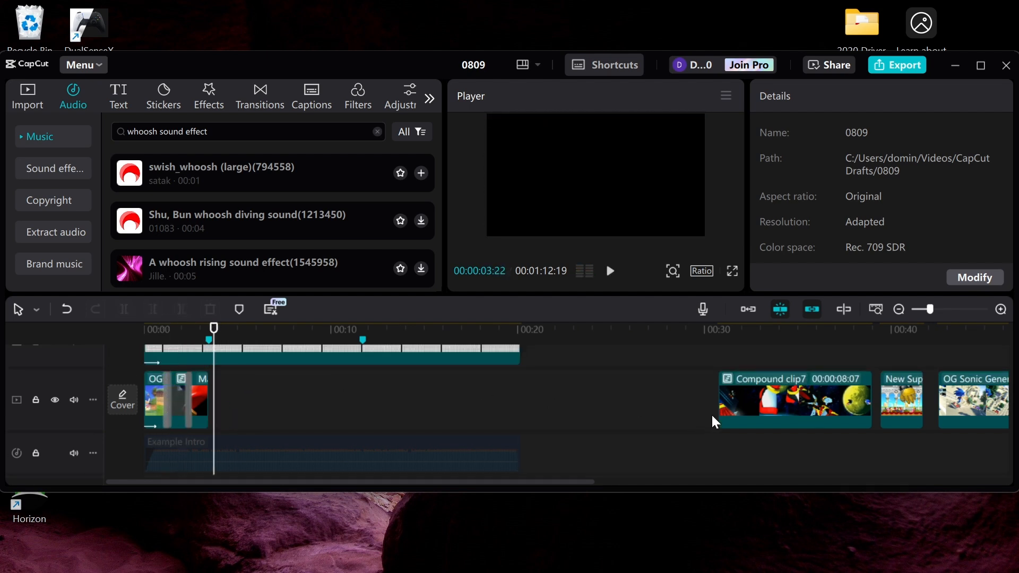
{"action": "left_click", "coordinate": [328, 401]}
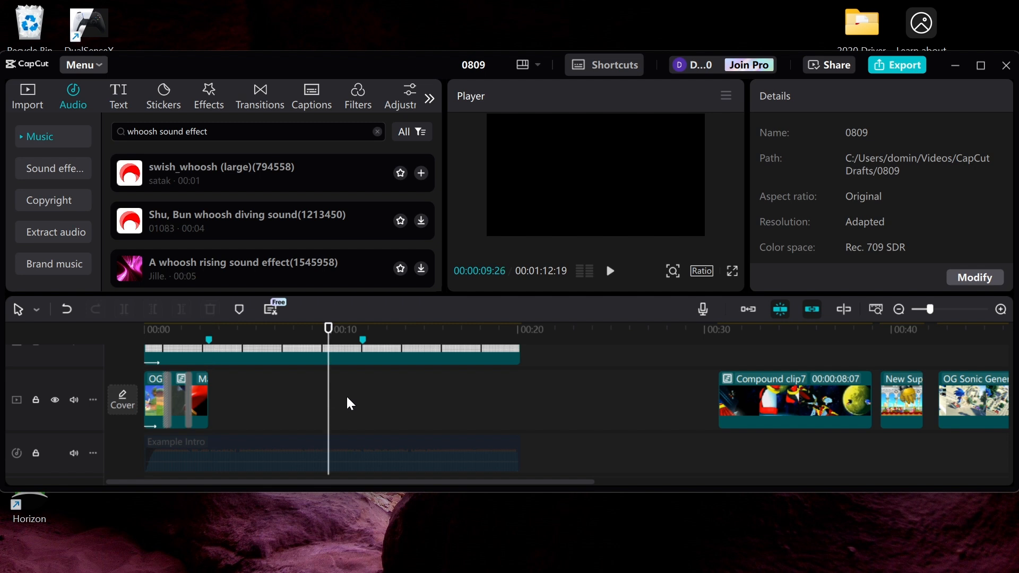
{"action": "left_click_drag", "start_coordinate": [801, 406], "coordinate": [291, 425]}
{"action": "left_click", "coordinate": [393, 401]}
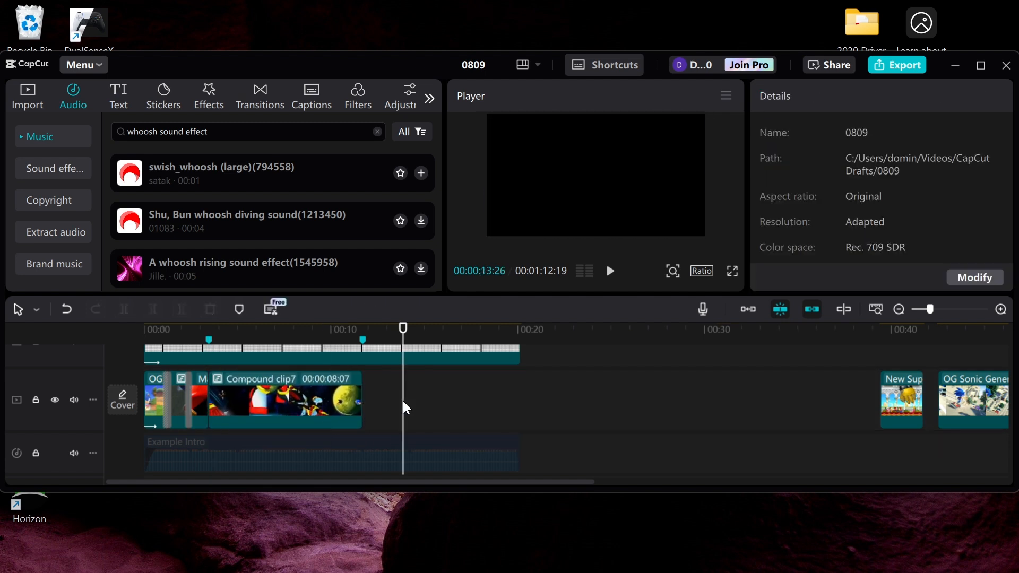
Apply the Then and Now transition between the third clip and Compound clip7 and increase its duration
{"action": "left_click", "coordinate": [221, 429]}
{"action": "left_click", "coordinate": [214, 435]}
{"action": "left_click", "coordinate": [212, 434]}
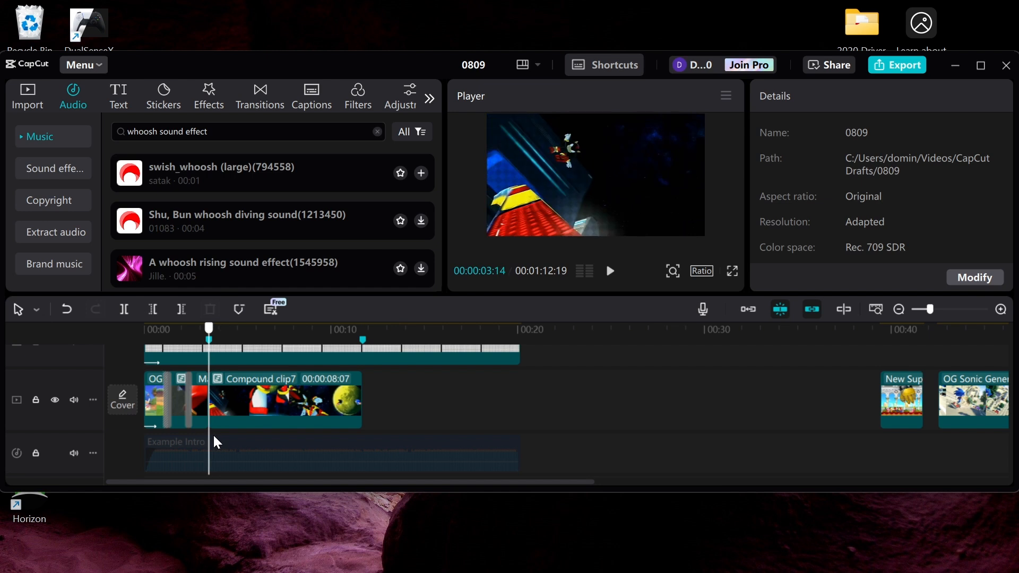
{"action": "left_click", "coordinate": [266, 99]}
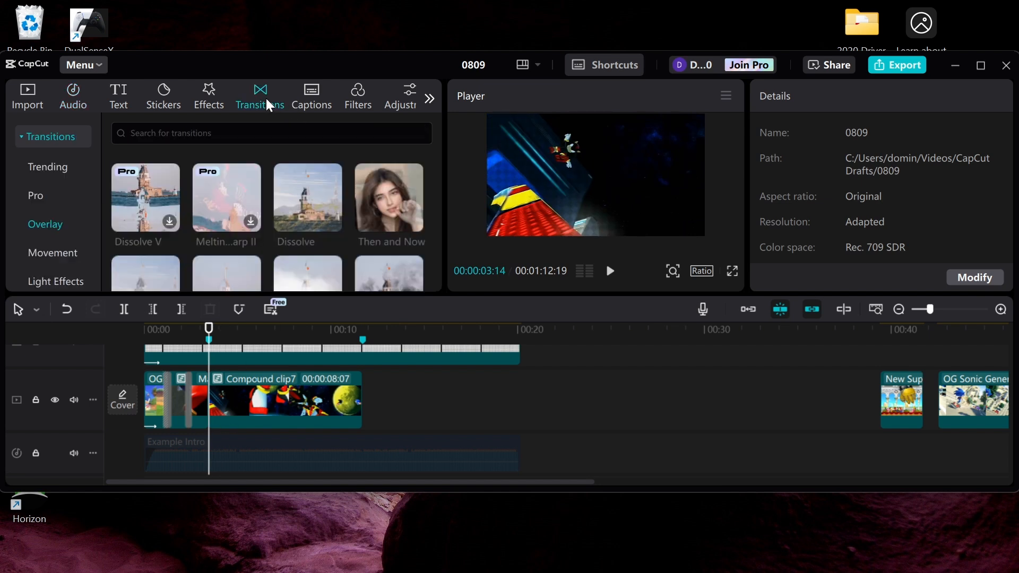
{"action": "left_click_drag", "start_coordinate": [376, 199], "coordinate": [188, 399]}
{"action": "left_click", "coordinate": [188, 399]}
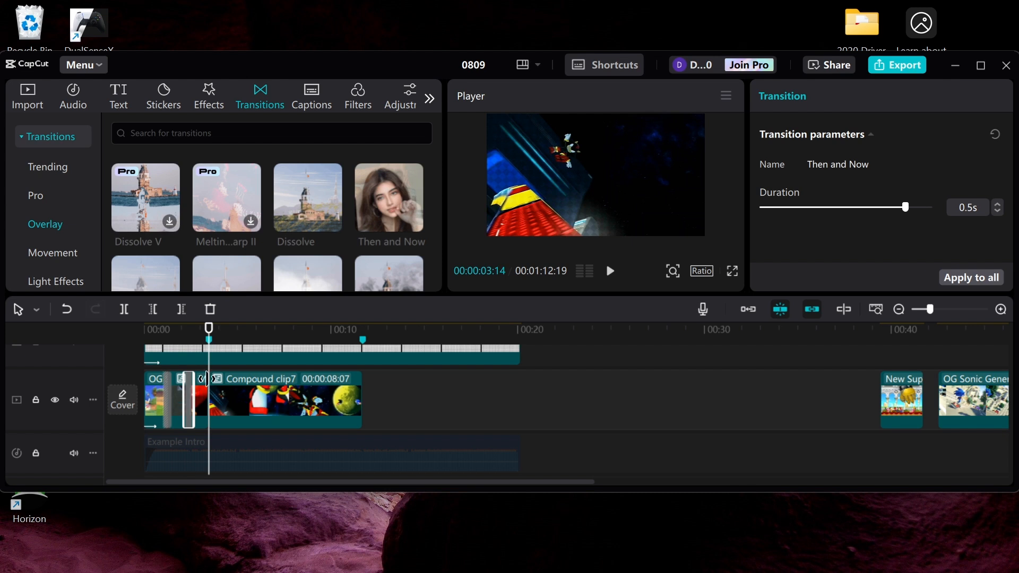
{"action": "mouse_move", "coordinate": [406, 207]}
{"action": "left_mouse_down"}
{"action": "mouse_move", "coordinate": [409, 186]}
{"action": "mouse_move", "coordinate": [227, 400]}
{"action": "mouse_move", "coordinate": [206, 400]}
{"action": "left_mouse_up"}
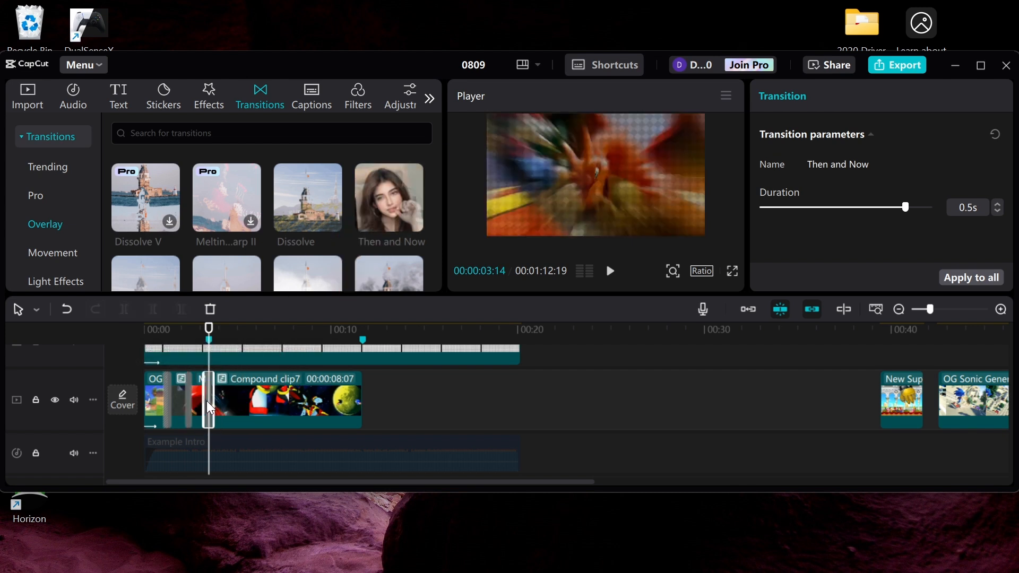
{"action": "left_click", "coordinate": [997, 203]}
Move the New Super clip directly after Compound clip7 at the second marker and join them with the Then and Now transition
{"action": "left_click", "coordinate": [379, 397]}
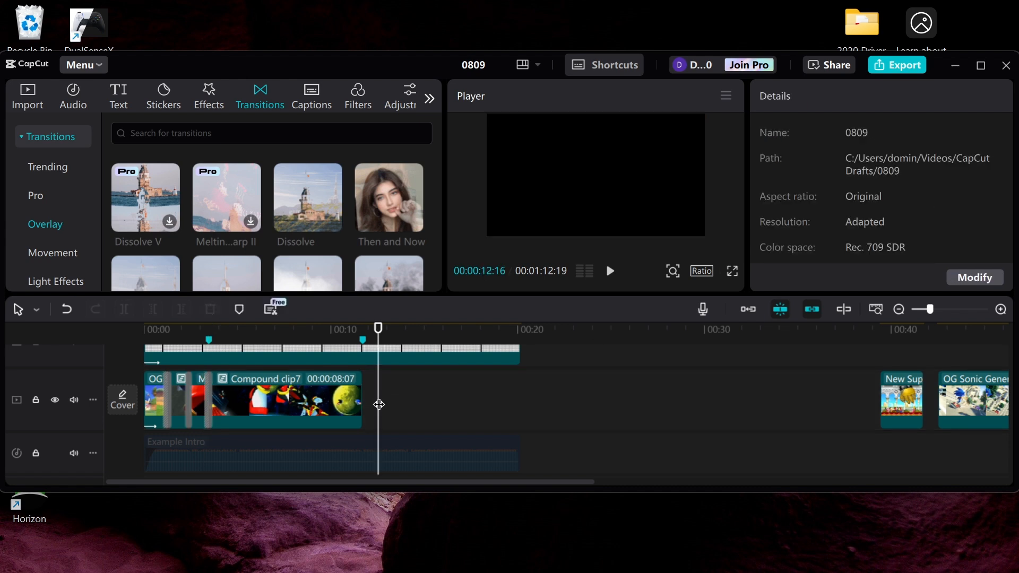
{"action": "left_click_drag", "start_coordinate": [378, 405], "coordinate": [367, 424]}
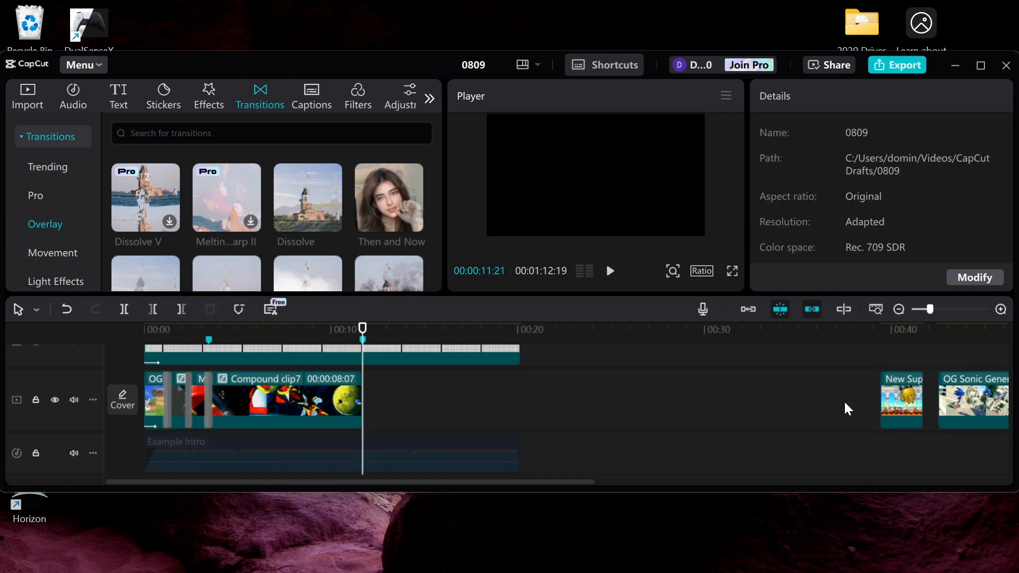
{"action": "left_click_drag", "start_coordinate": [897, 395], "coordinate": [379, 409]}
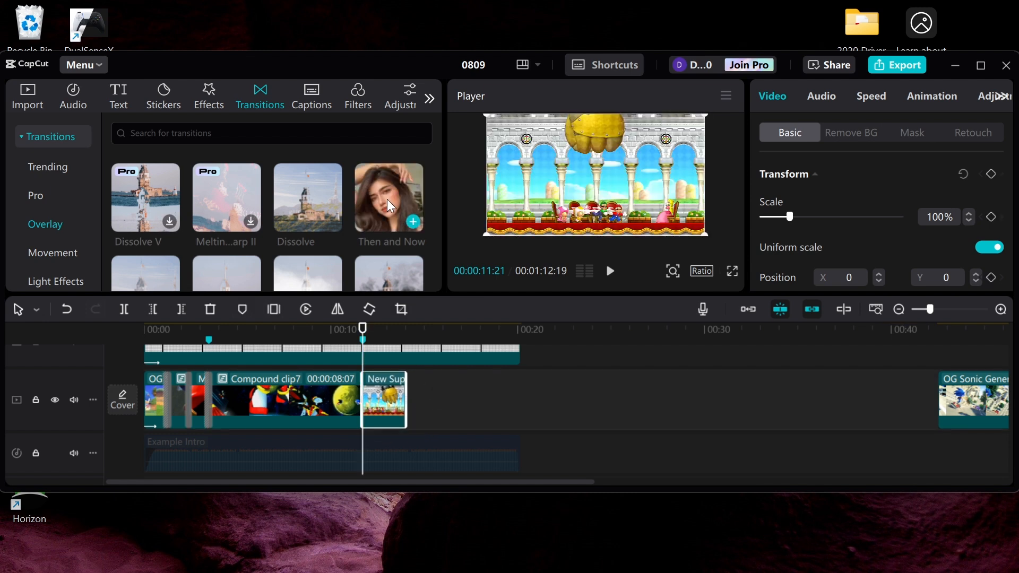
{"action": "left_click", "coordinate": [357, 404]}
{"action": "left_click", "coordinate": [423, 400]}
{"action": "left_click_drag", "start_coordinate": [414, 426], "coordinate": [405, 425]}
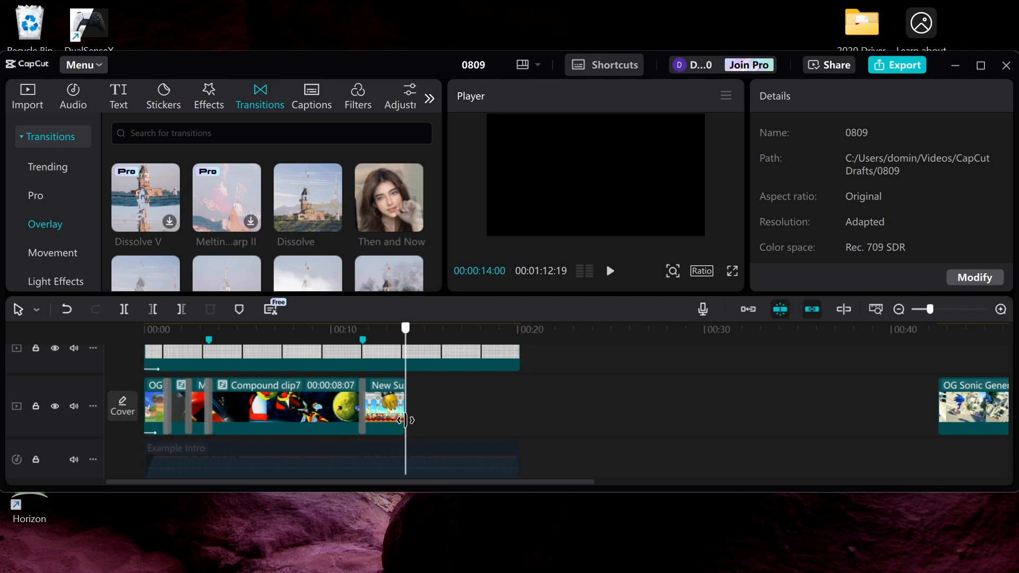
Move the OG Sonic Generations clip directly after the New Super clip and join them with the Then and Now transition
{"action": "left_click_drag", "start_coordinate": [511, 482], "coordinate": [573, 483]}
{"action": "left_click_drag", "start_coordinate": [856, 421], "coordinate": [342, 424]}
{"action": "mouse_move", "coordinate": [408, 222]}
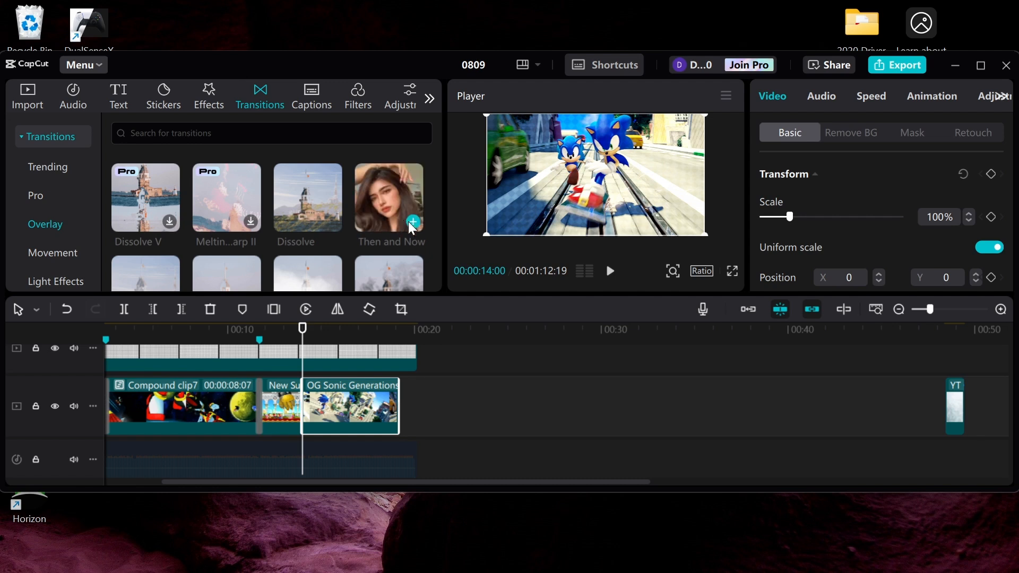
{"action": "mouse_move", "coordinate": [384, 196]}
{"action": "left_mouse_down"}
{"action": "mouse_move", "coordinate": [330, 386]}
{"action": "mouse_move", "coordinate": [297, 409]}
{"action": "left_mouse_up"}
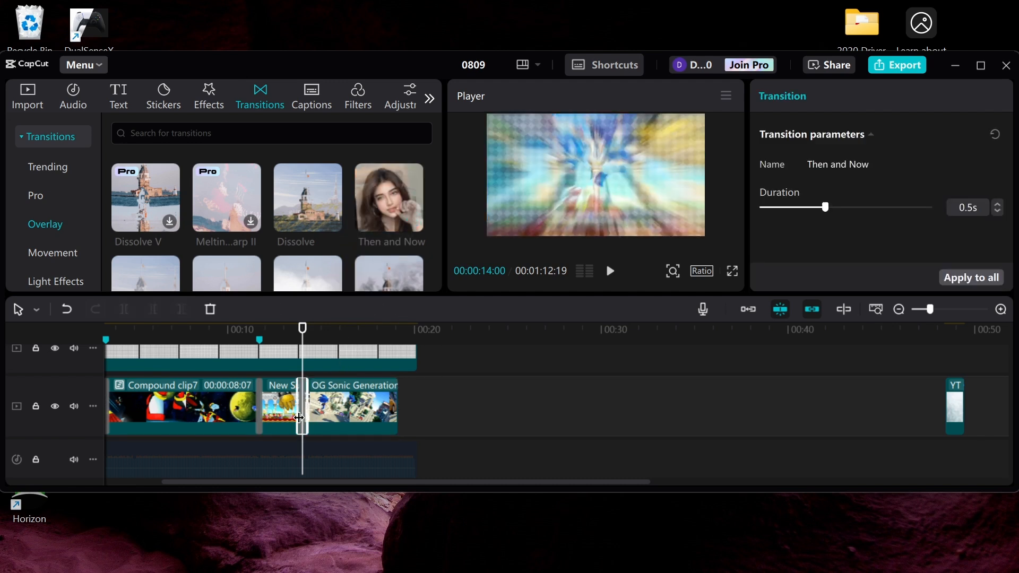
Move the YT clip directly after the OG Sonic Generations clip and join them with the Then and Now transition
{"action": "left_click", "coordinate": [430, 405]}
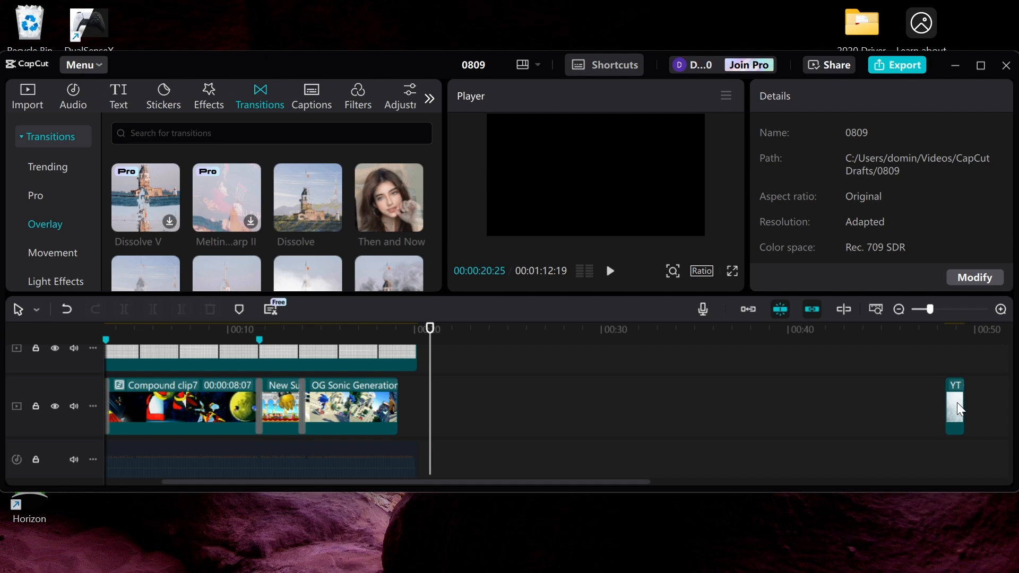
{"action": "left_click_drag", "start_coordinate": [957, 402], "coordinate": [414, 418]}
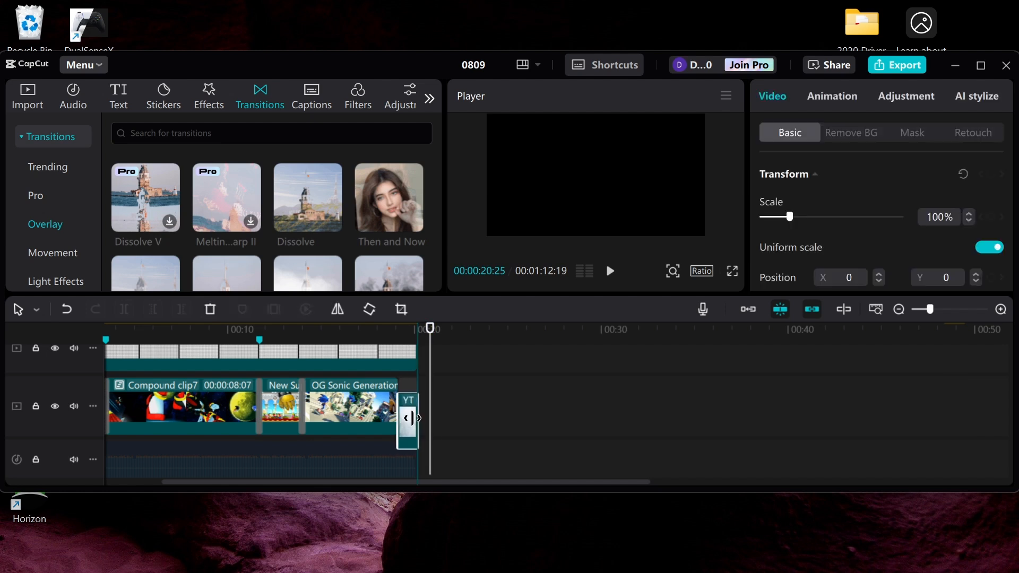
{"action": "left_click", "coordinate": [454, 395]}
{"action": "left_click", "coordinate": [399, 392]}
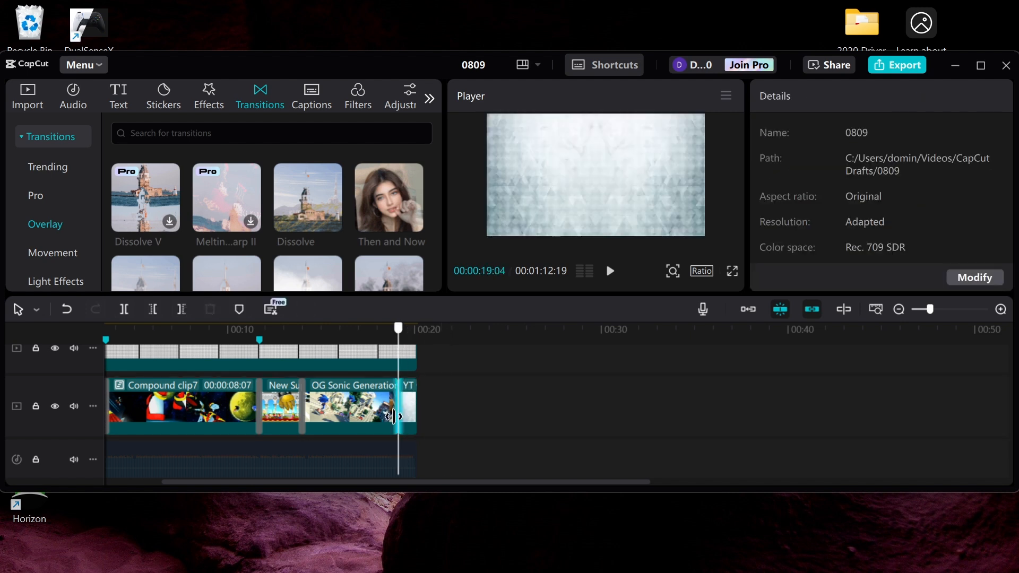
{"action": "mouse_move", "coordinate": [391, 197]}
{"action": "left_mouse_down"}
{"action": "mouse_move", "coordinate": [383, 387]}
{"action": "mouse_move", "coordinate": [393, 396]}
{"action": "left_mouse_up"}
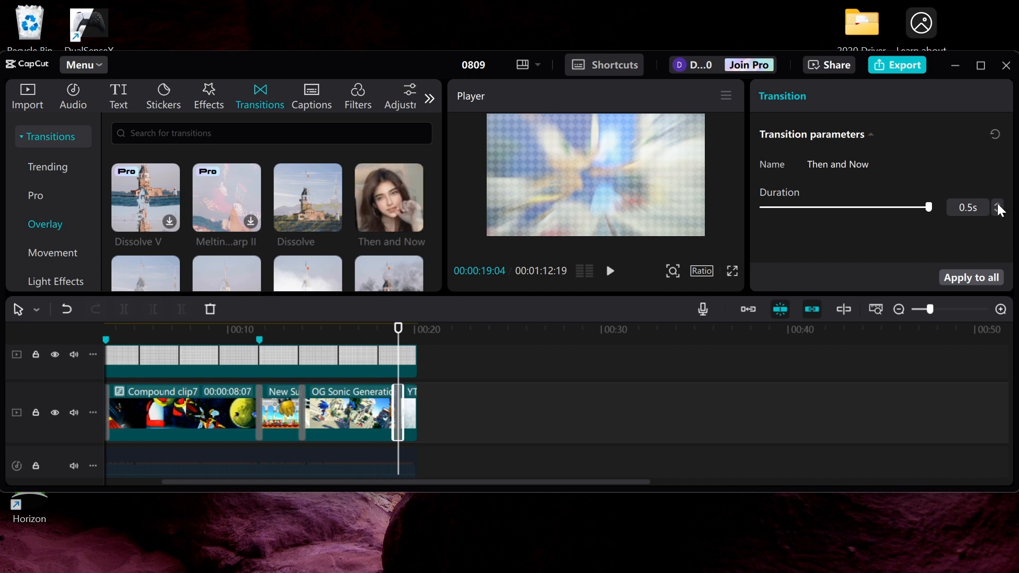
Trim the end of the checkered overlay clip back to 00:00:19:04, at the transition into the YT clip
{"action": "left_click", "coordinate": [459, 375]}
{"action": "left_click_drag", "start_coordinate": [459, 380], "coordinate": [393, 422]}
{"action": "scroll", "coordinate": [398, 411], "scroll_direction": "up", "scroll_amount": 1}
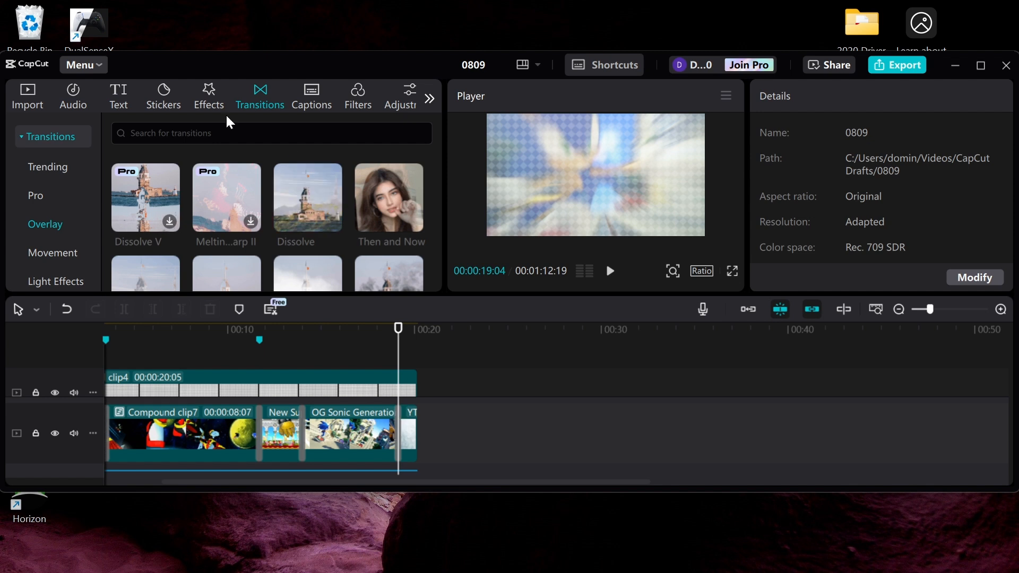
{"action": "left_click", "coordinate": [175, 97]}
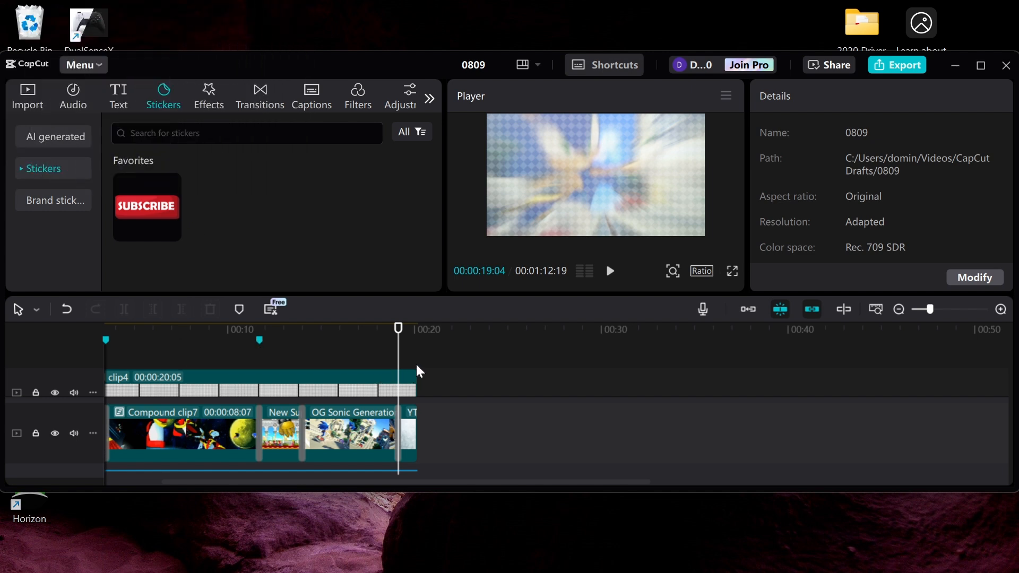
{"action": "left_click_drag", "start_coordinate": [417, 367], "coordinate": [399, 367]}
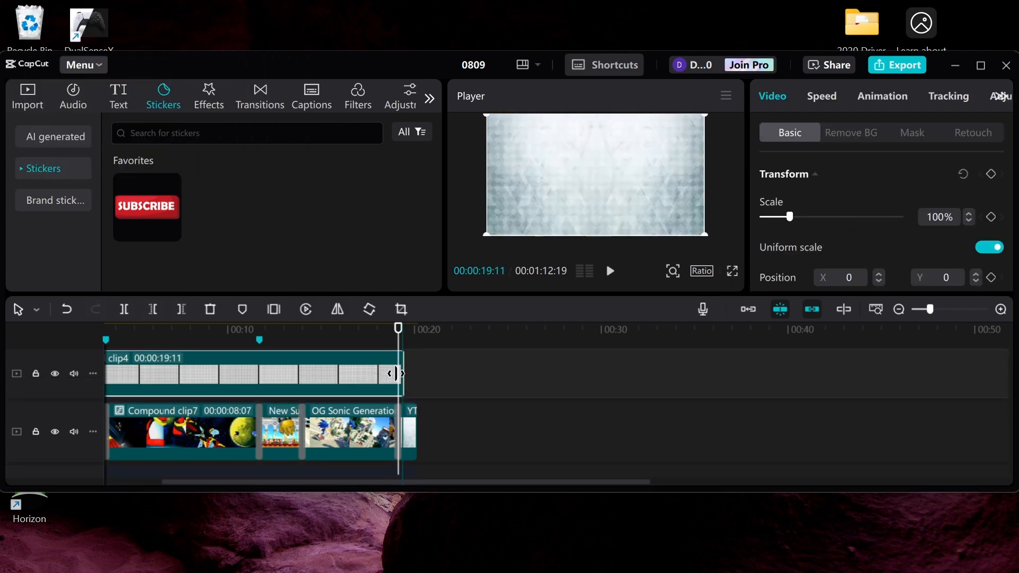
Place the Subscribe sticker above the YT clip from 00:00:19:04 and give it a Fade In animation lasting 0.6 s
{"action": "left_click_drag", "start_coordinate": [135, 192], "coordinate": [399, 342]}
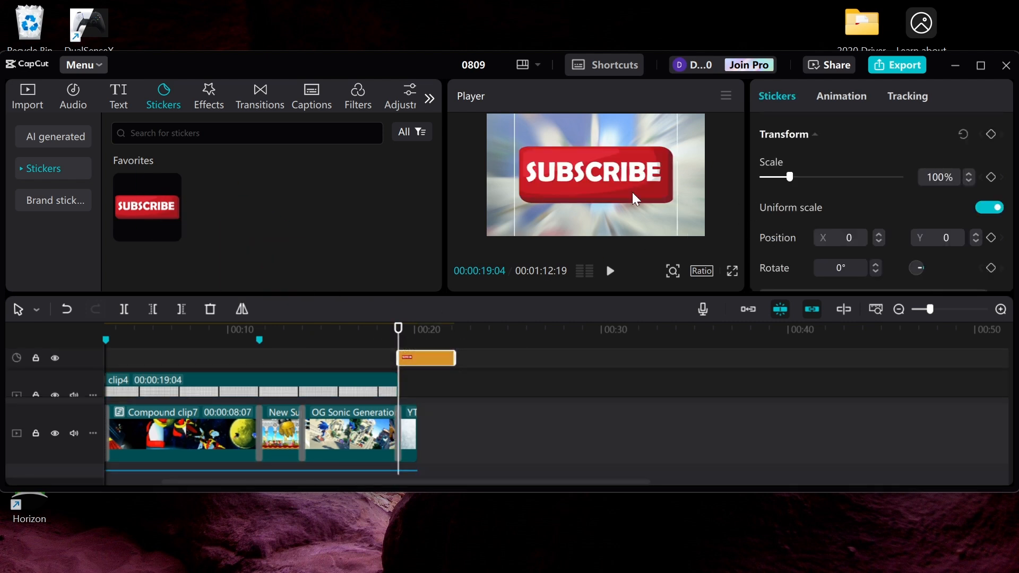
{"action": "left_click", "coordinate": [842, 96]}
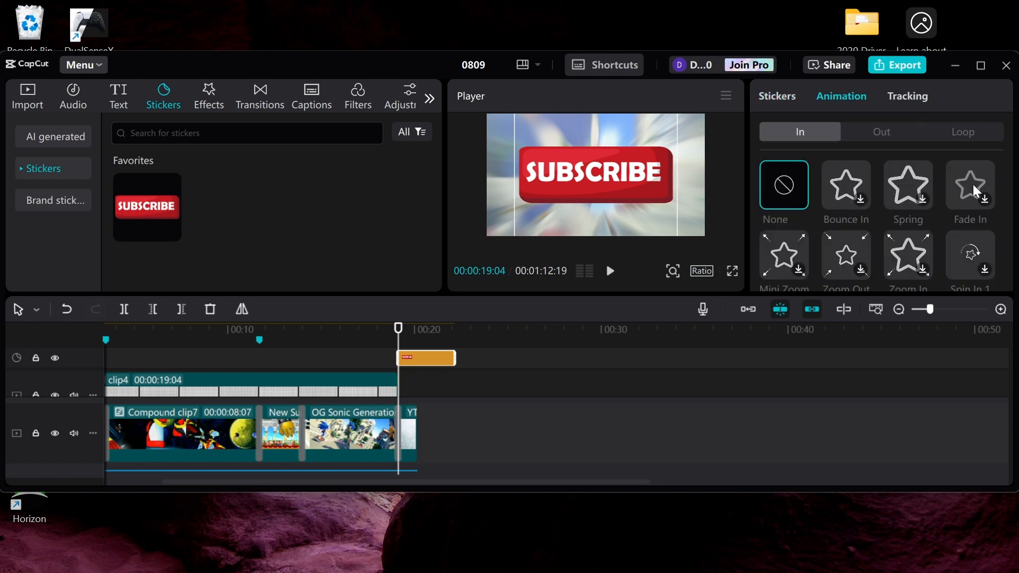
{"action": "left_click", "coordinate": [974, 187]}
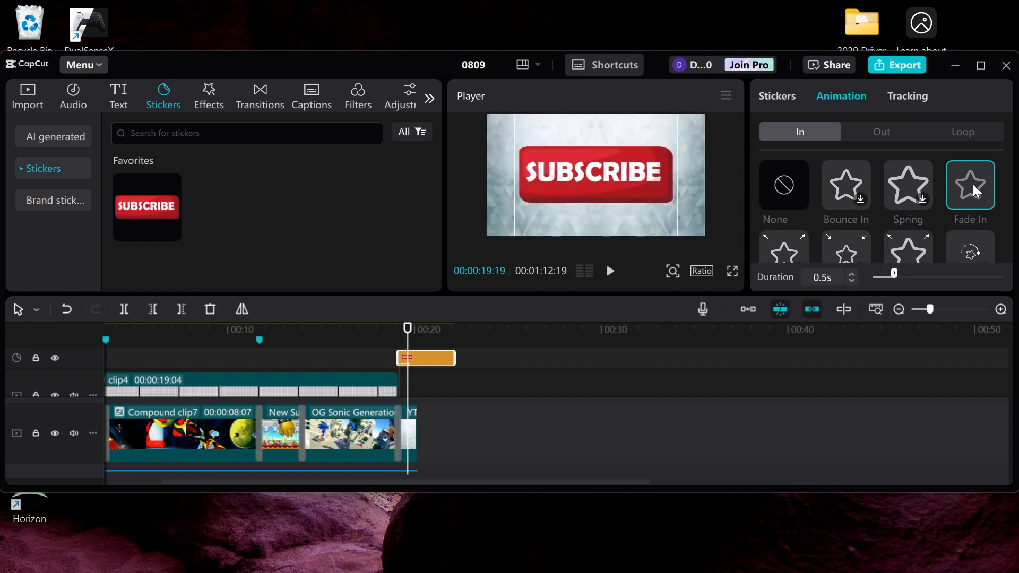
{"action": "left_click", "coordinate": [851, 275]}
{"action": "left_click", "coordinate": [851, 274]}
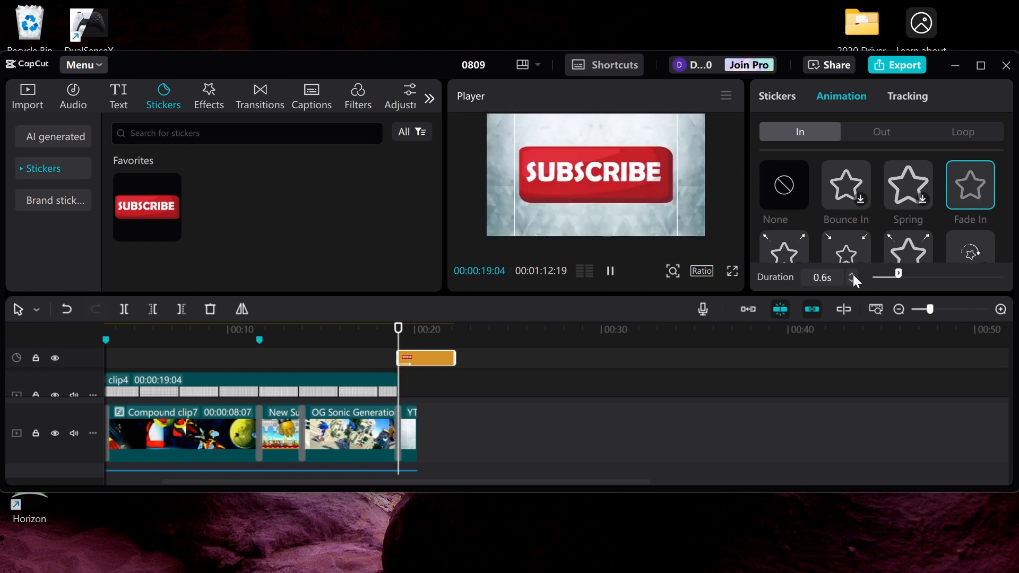